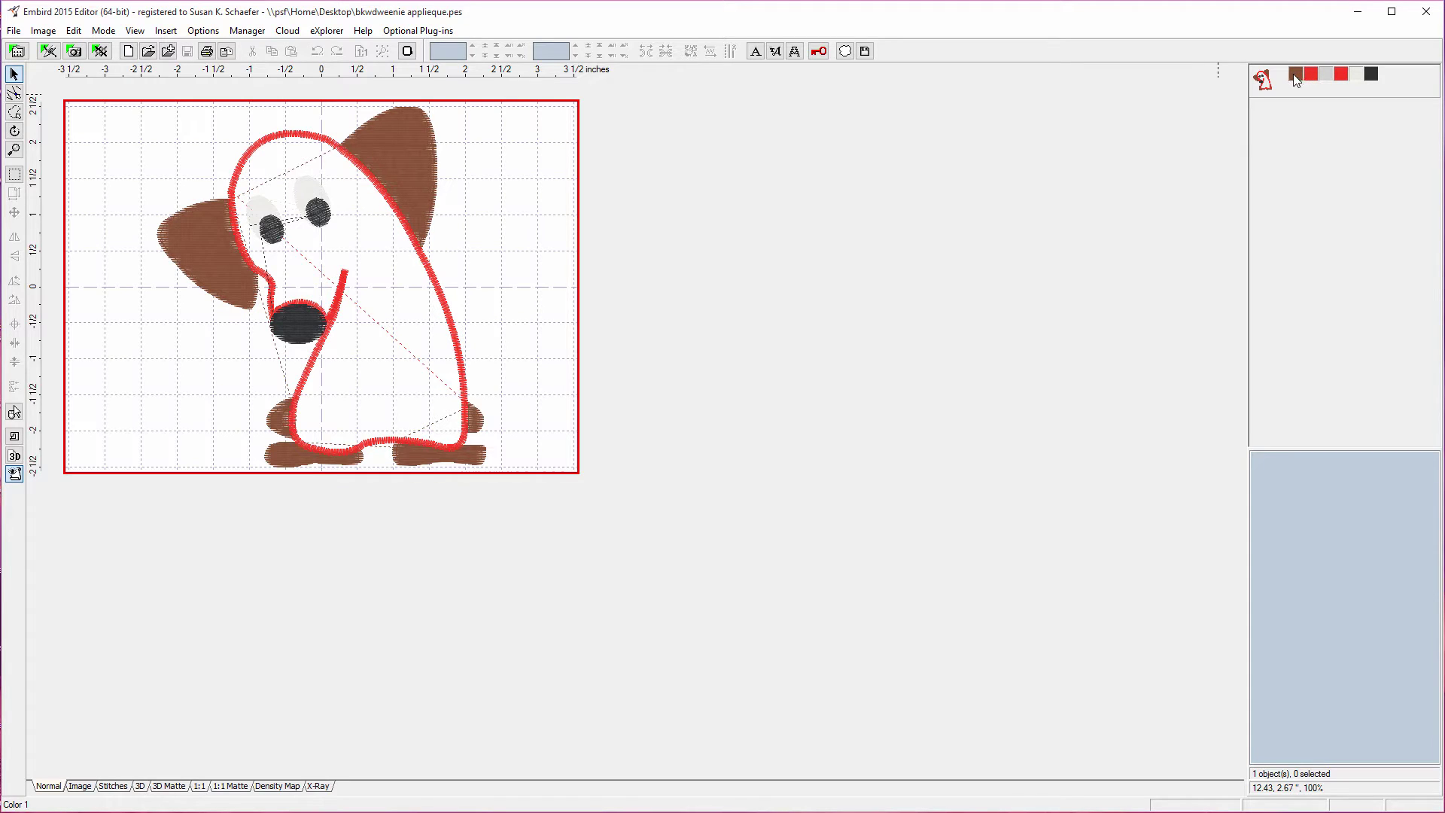
Step: Check which parts the first brown color covers, then delete the ears and feet color from the dog design
mouse_move(1295, 78)
click(1295, 76)
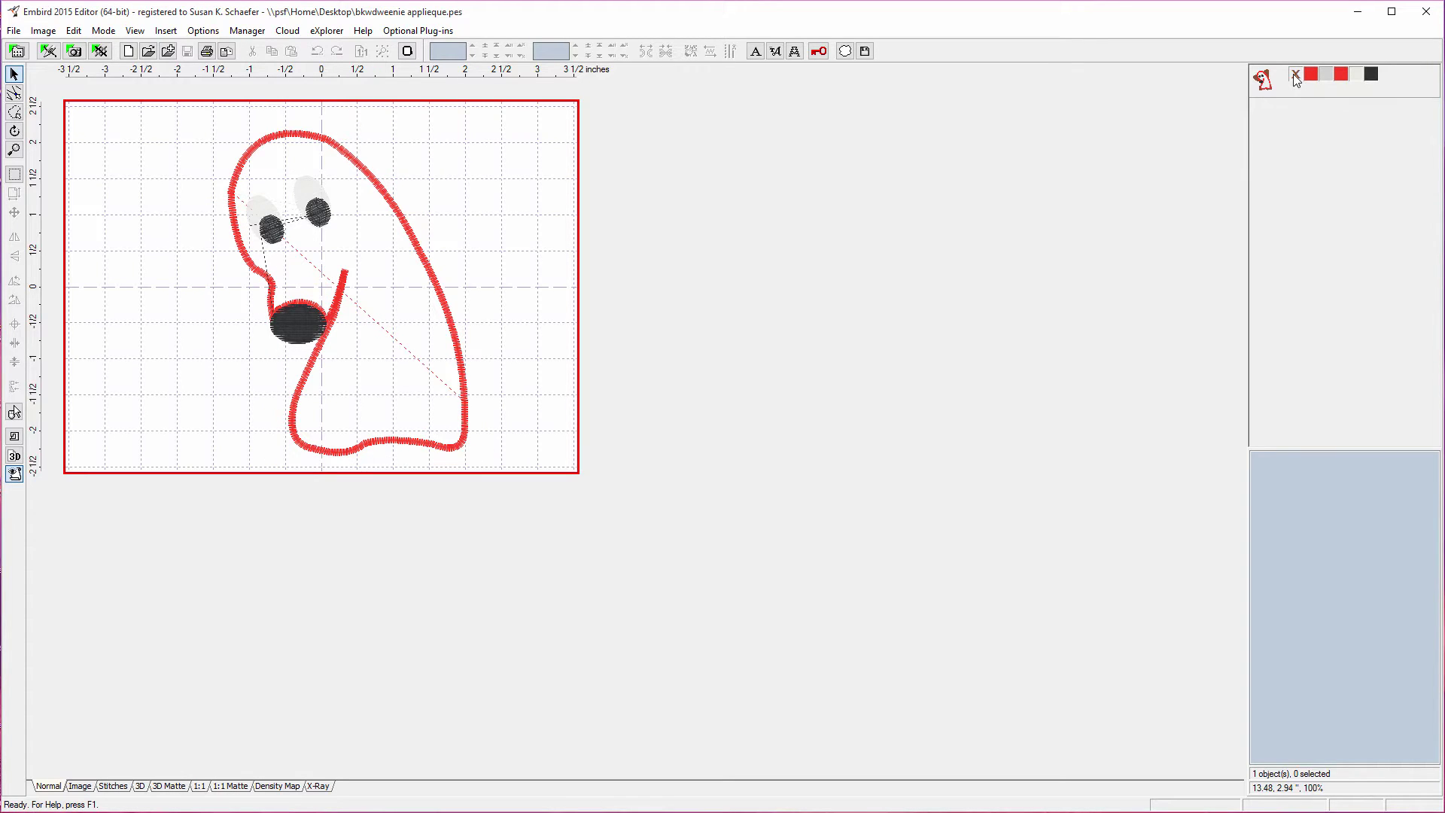
click(1295, 75)
right_click(1294, 76)
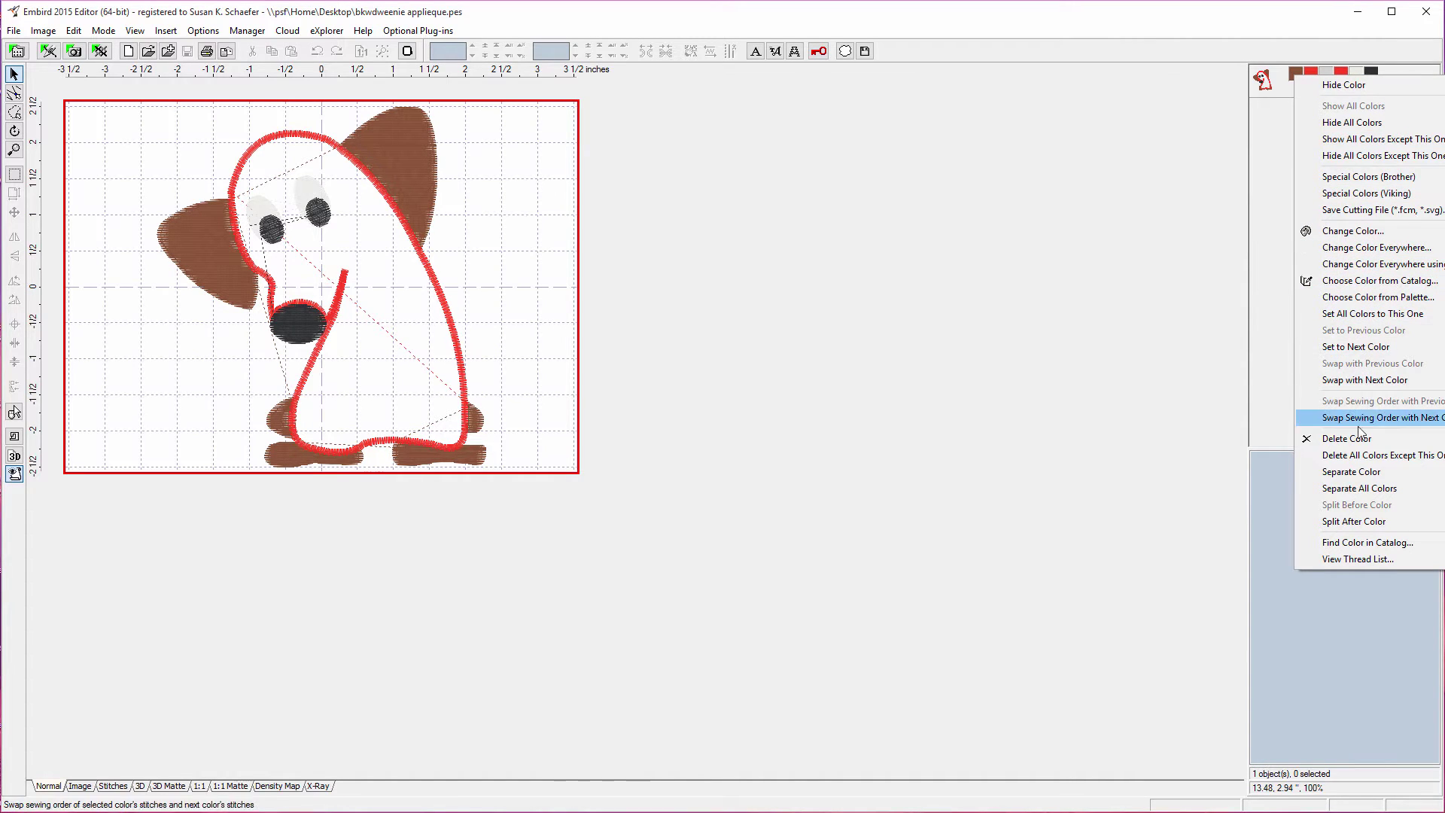
click(1344, 439)
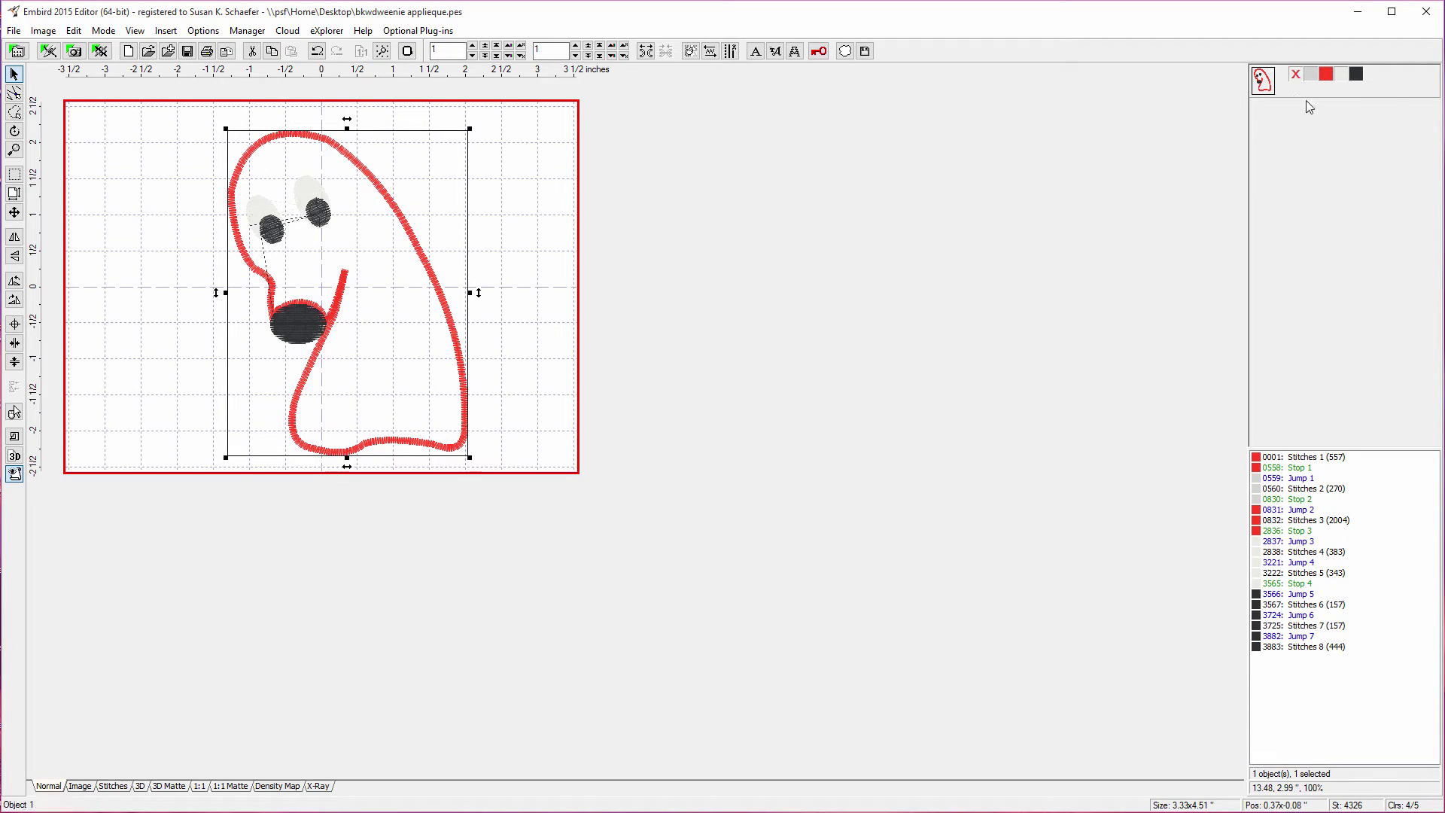
Step: Delete the black pupils-and-nose color and the off-white eye color from the dog design
click(1357, 79)
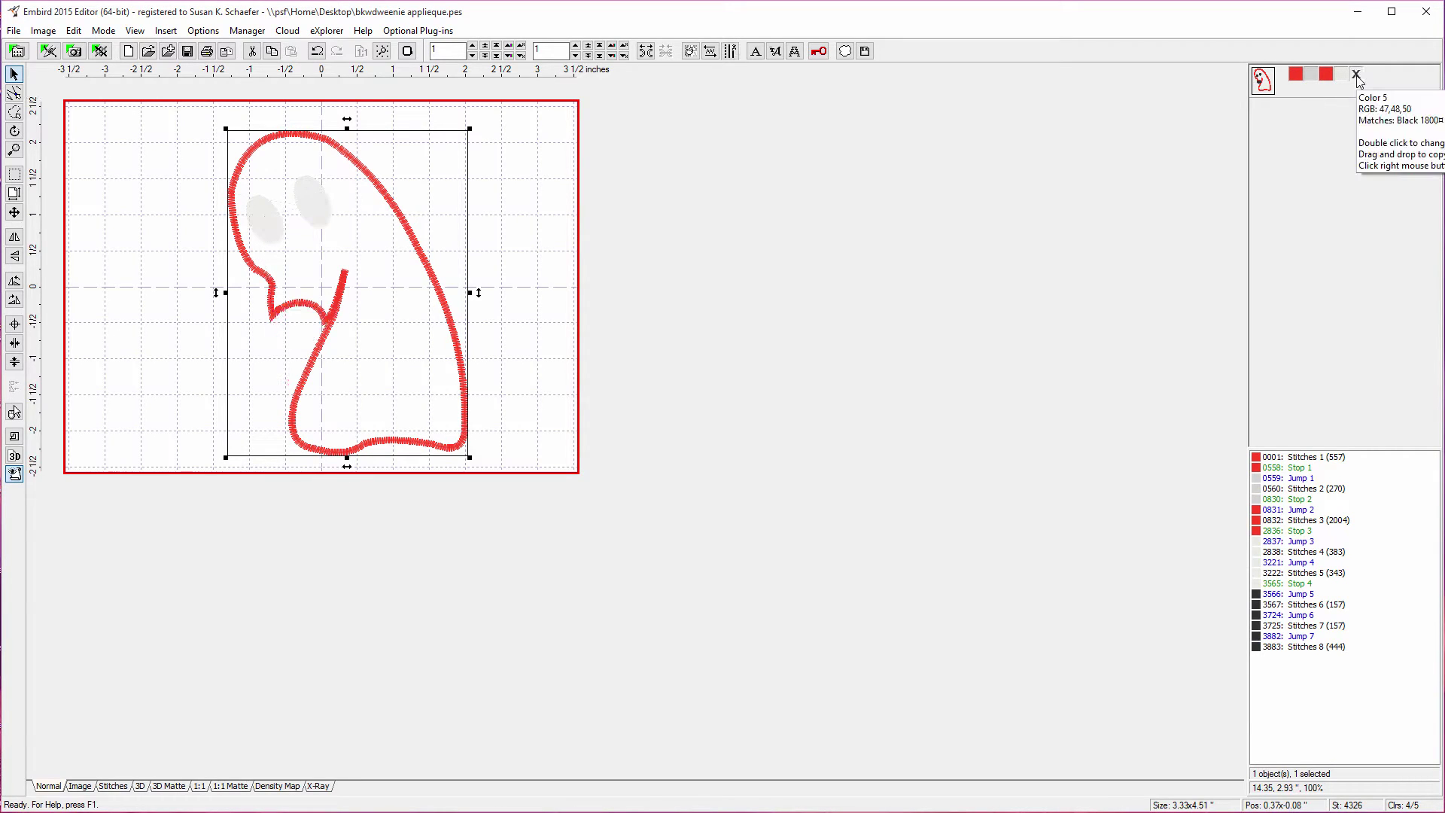
right_click(1358, 78)
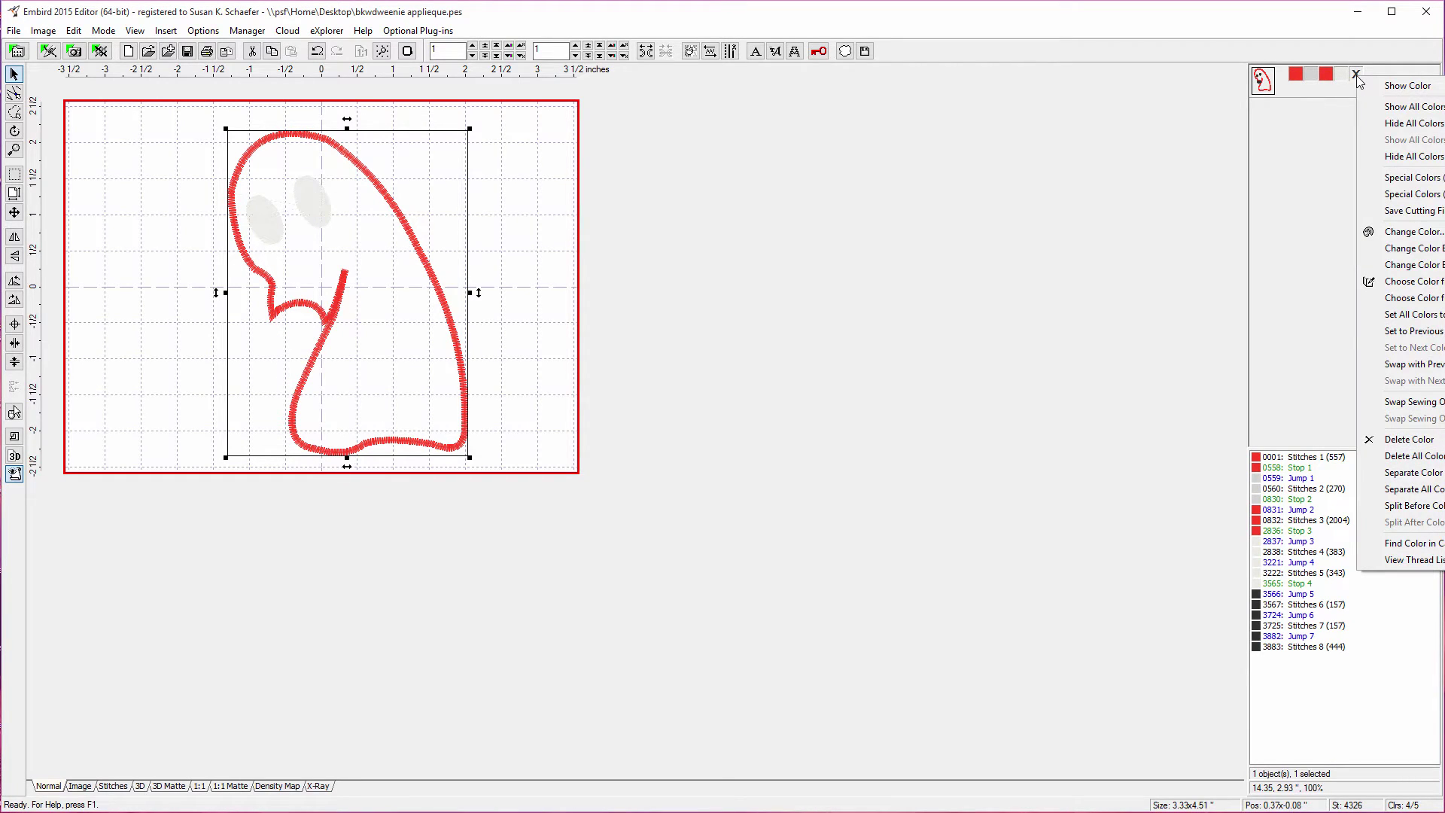
click(1393, 439)
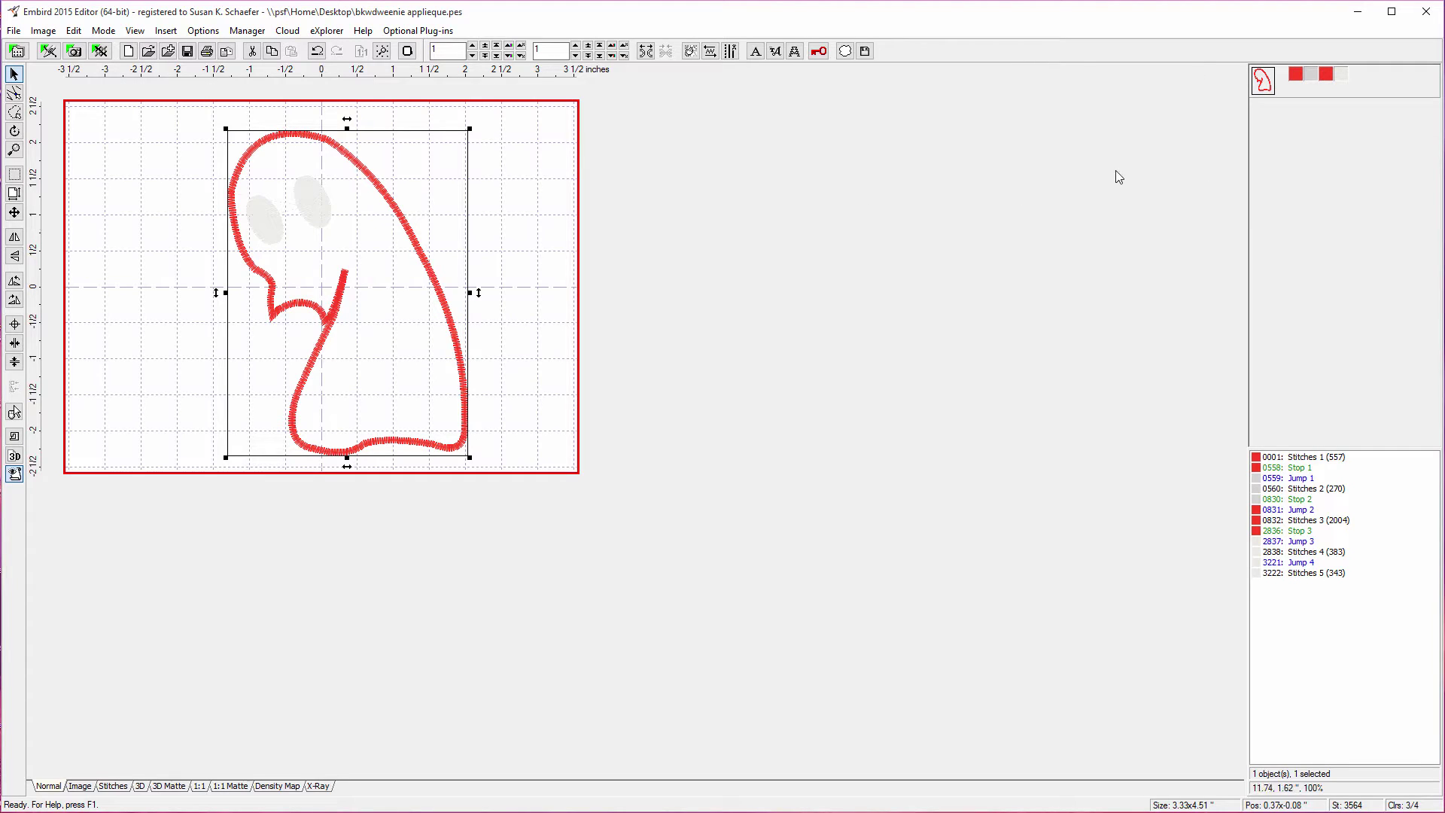
right_click(1340, 78)
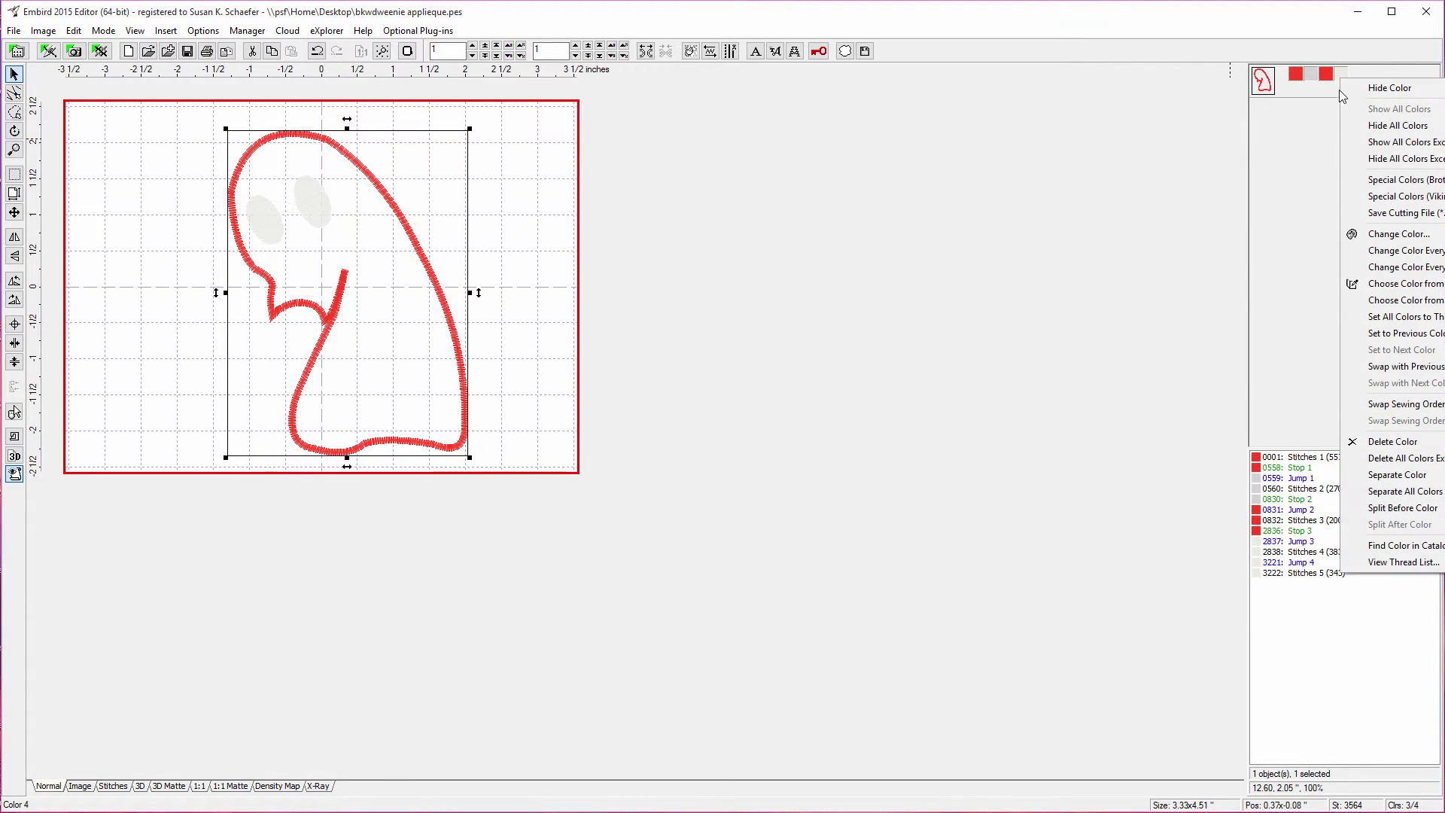
click(1379, 443)
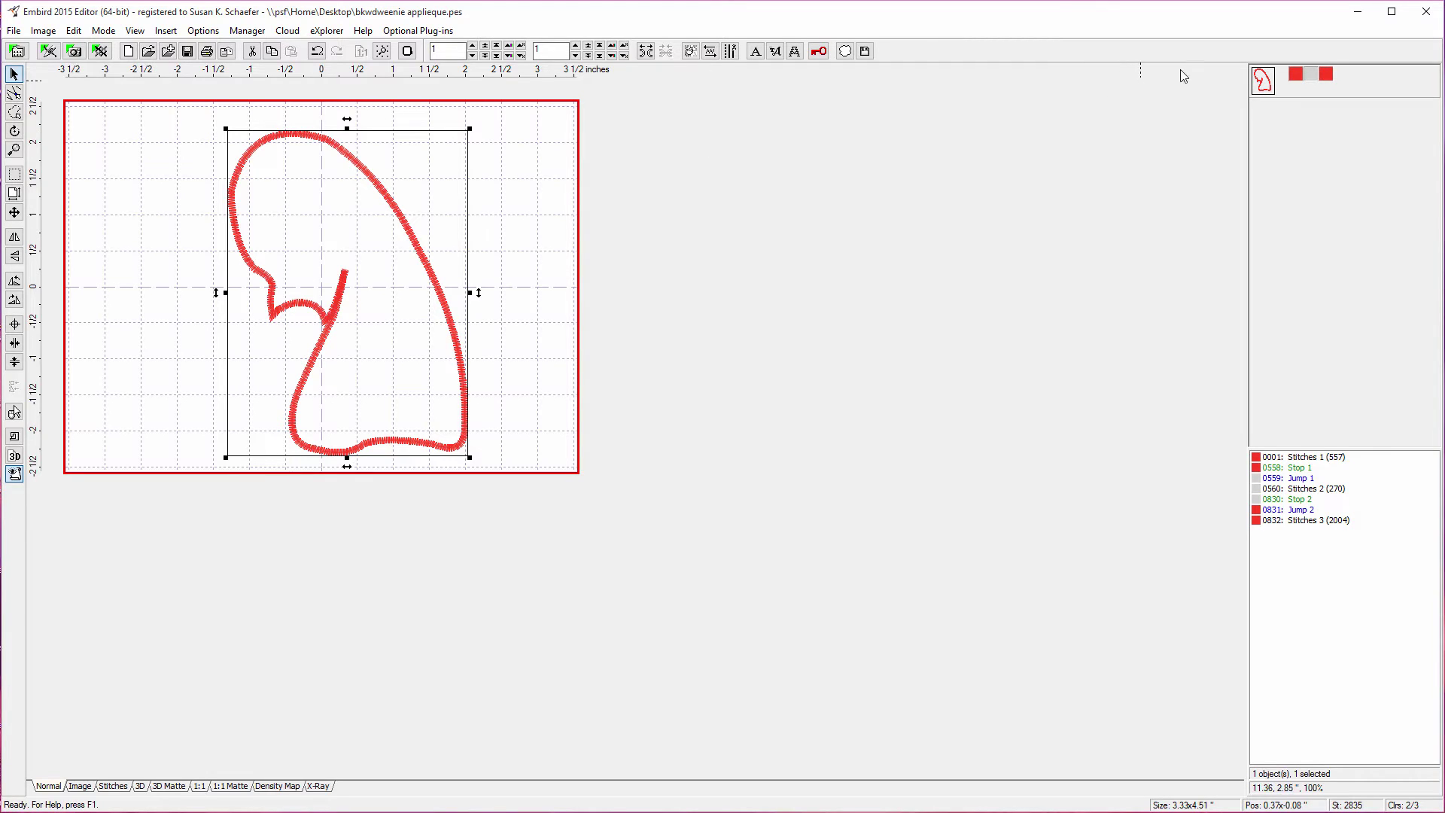
Step: Delete the last red color, the thick satin border, from the design after checking it by hiding it
click(1327, 75)
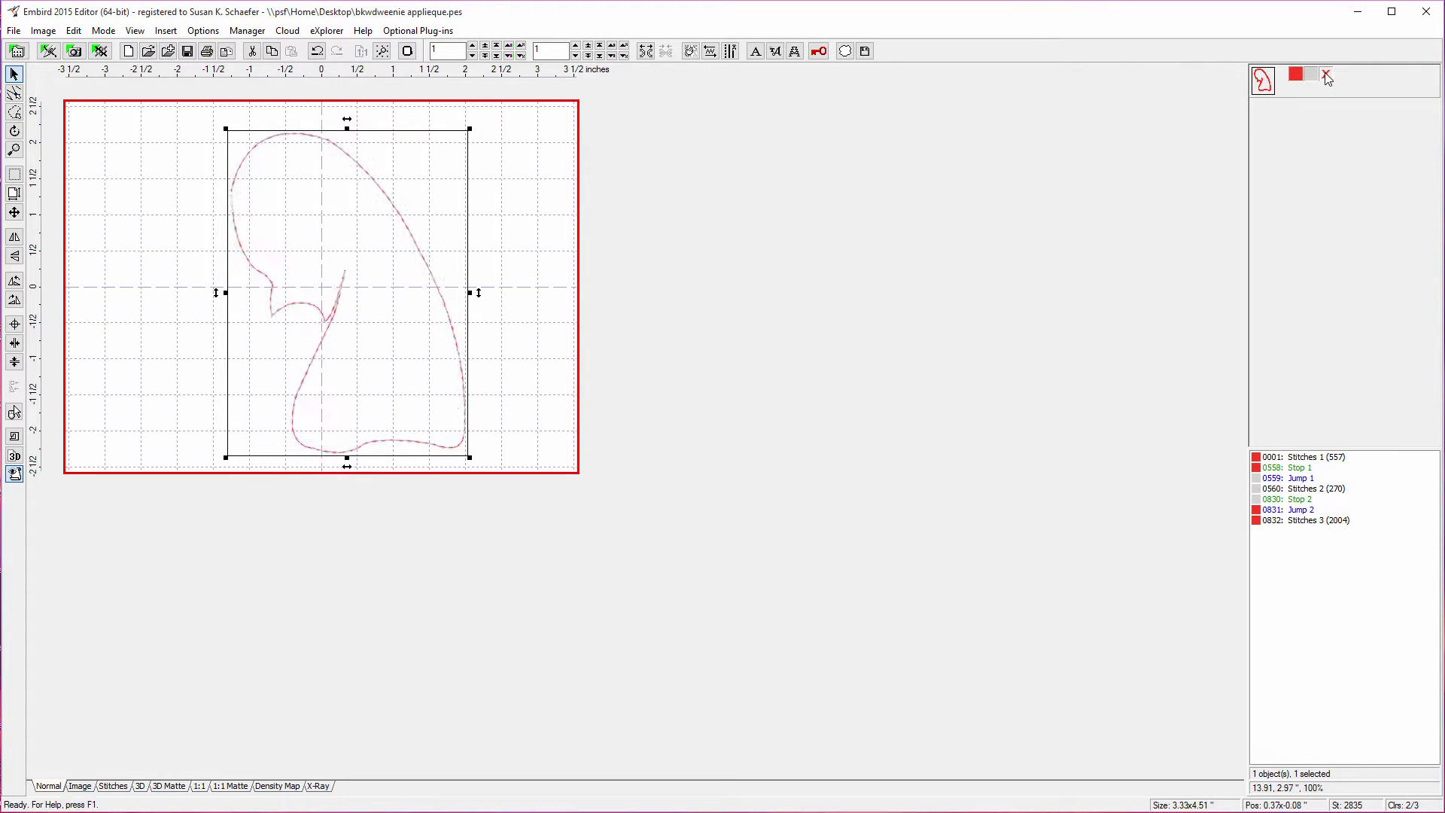
click(1326, 74)
right_click(1327, 74)
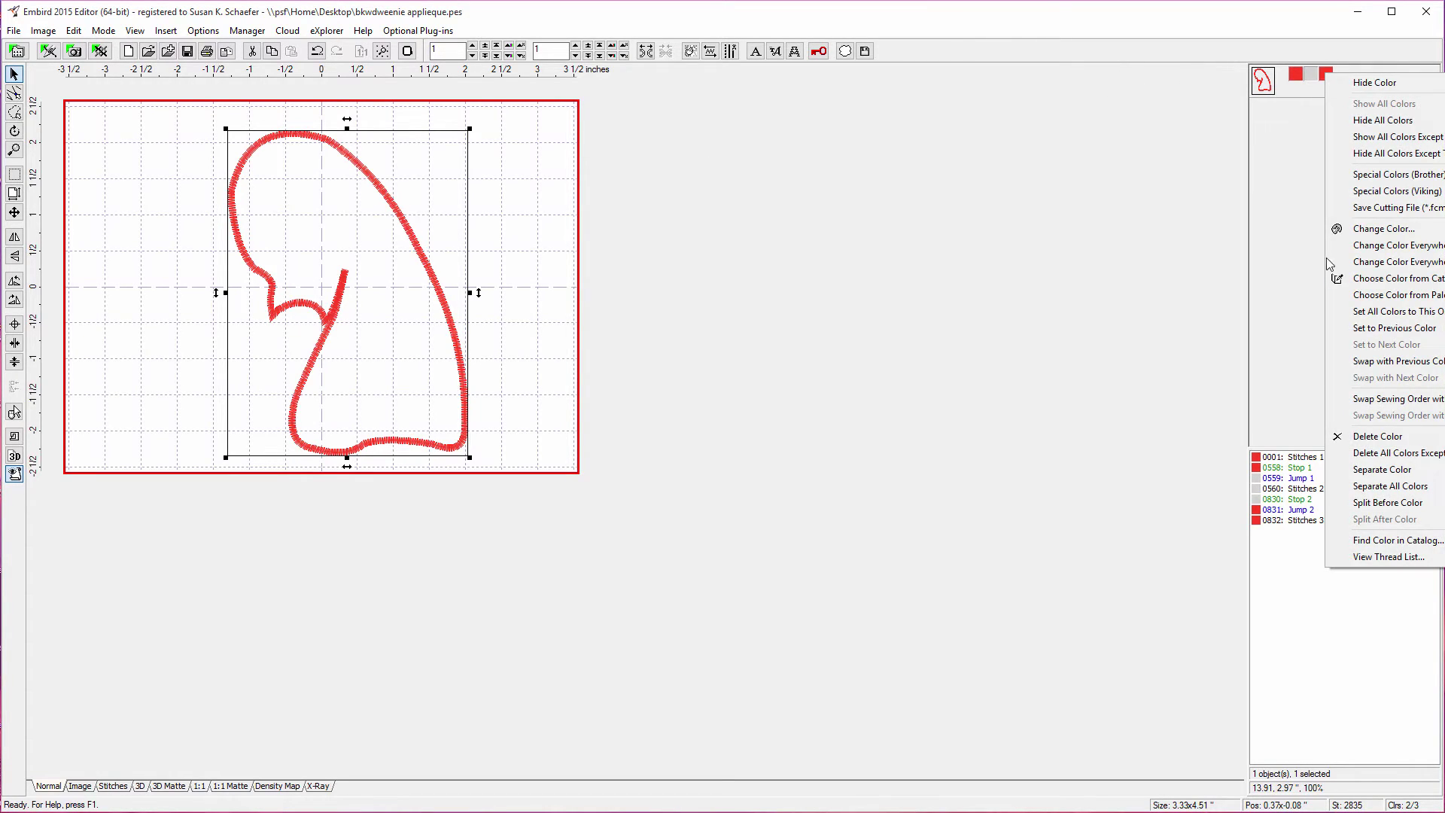
click(1365, 442)
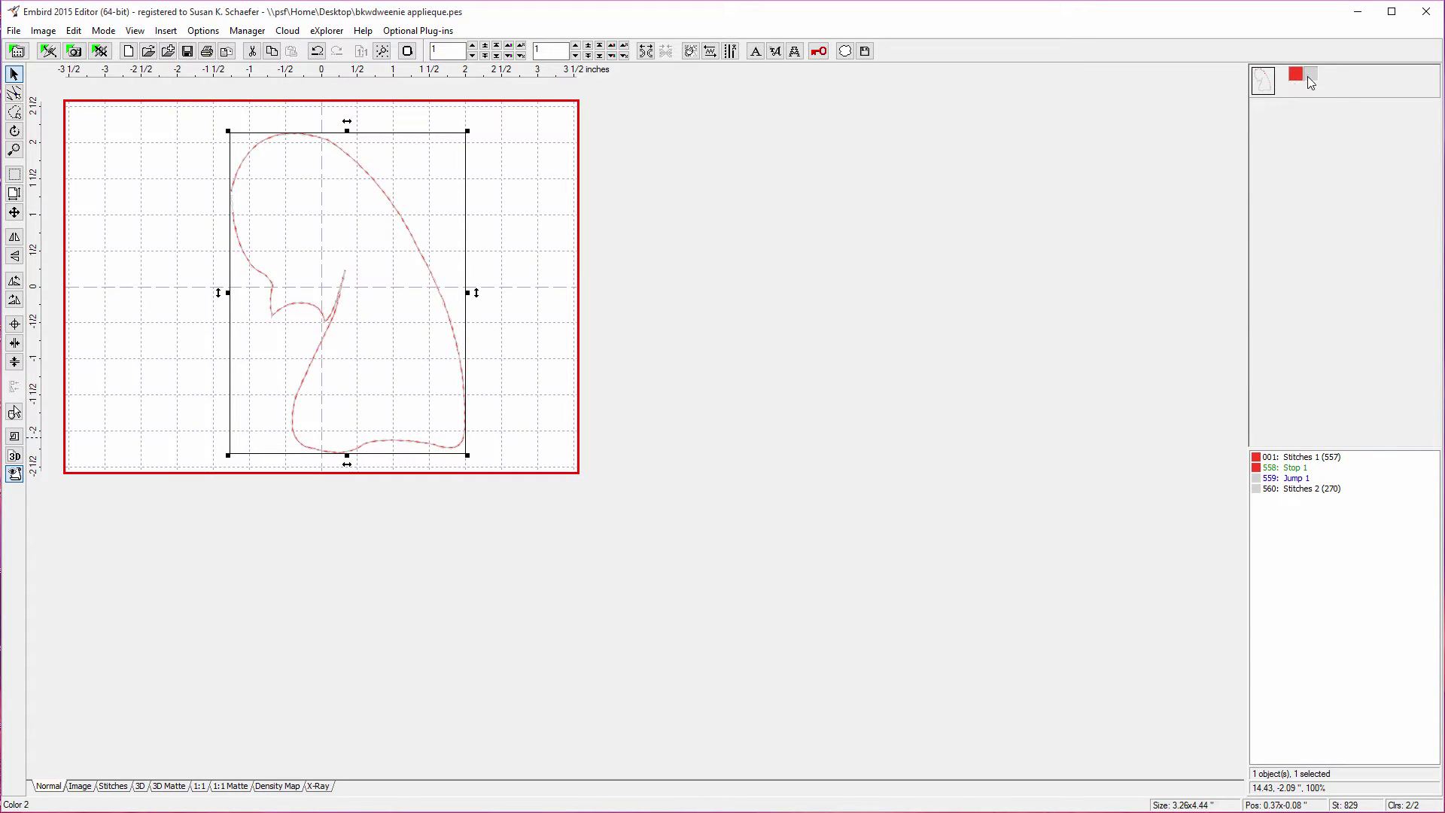
Step: Delete the grey tack-down color so only the first red placement outline is kept, and deselect the design
click(1313, 77)
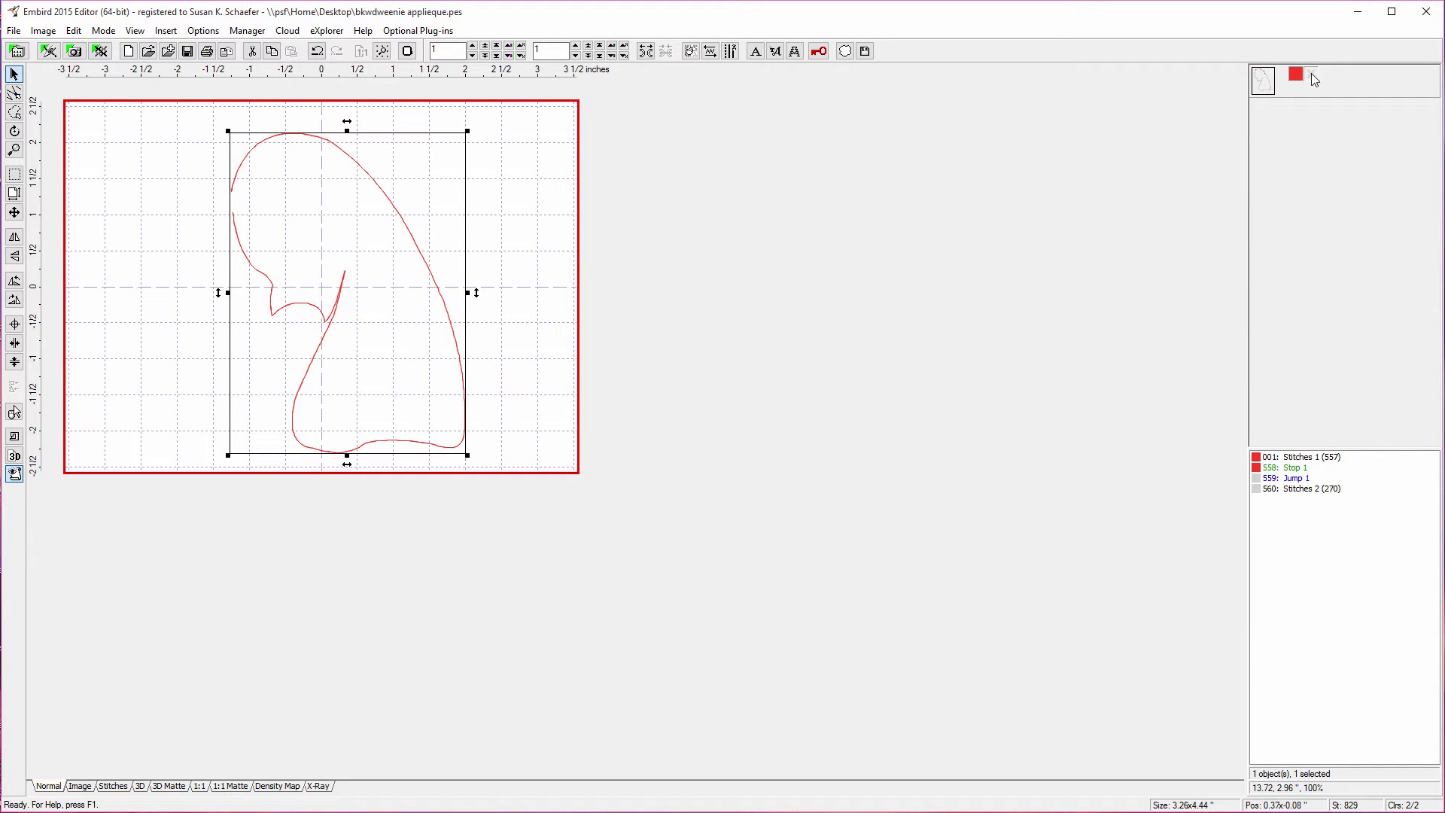
click(1314, 79)
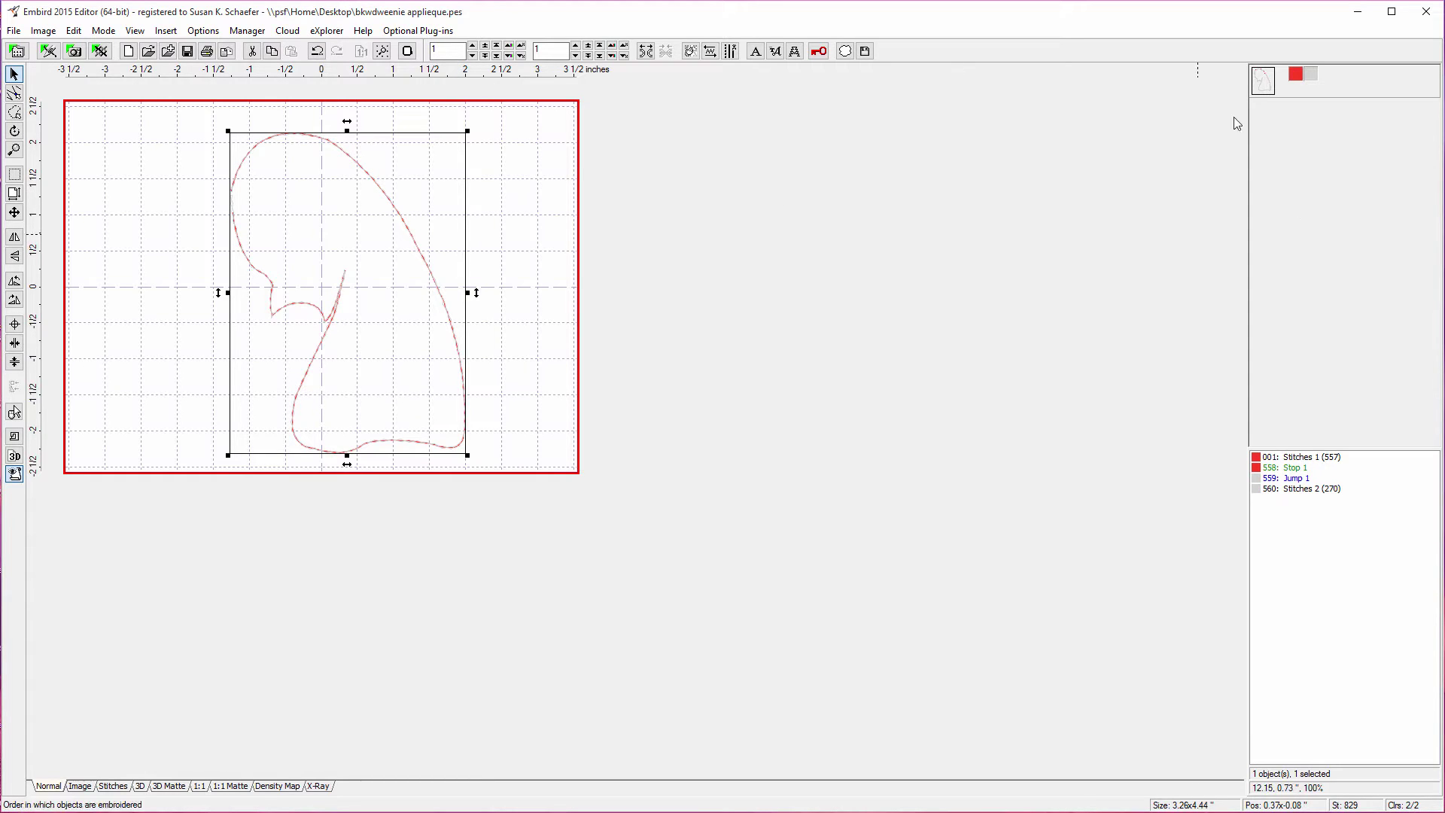
right_click(1312, 75)
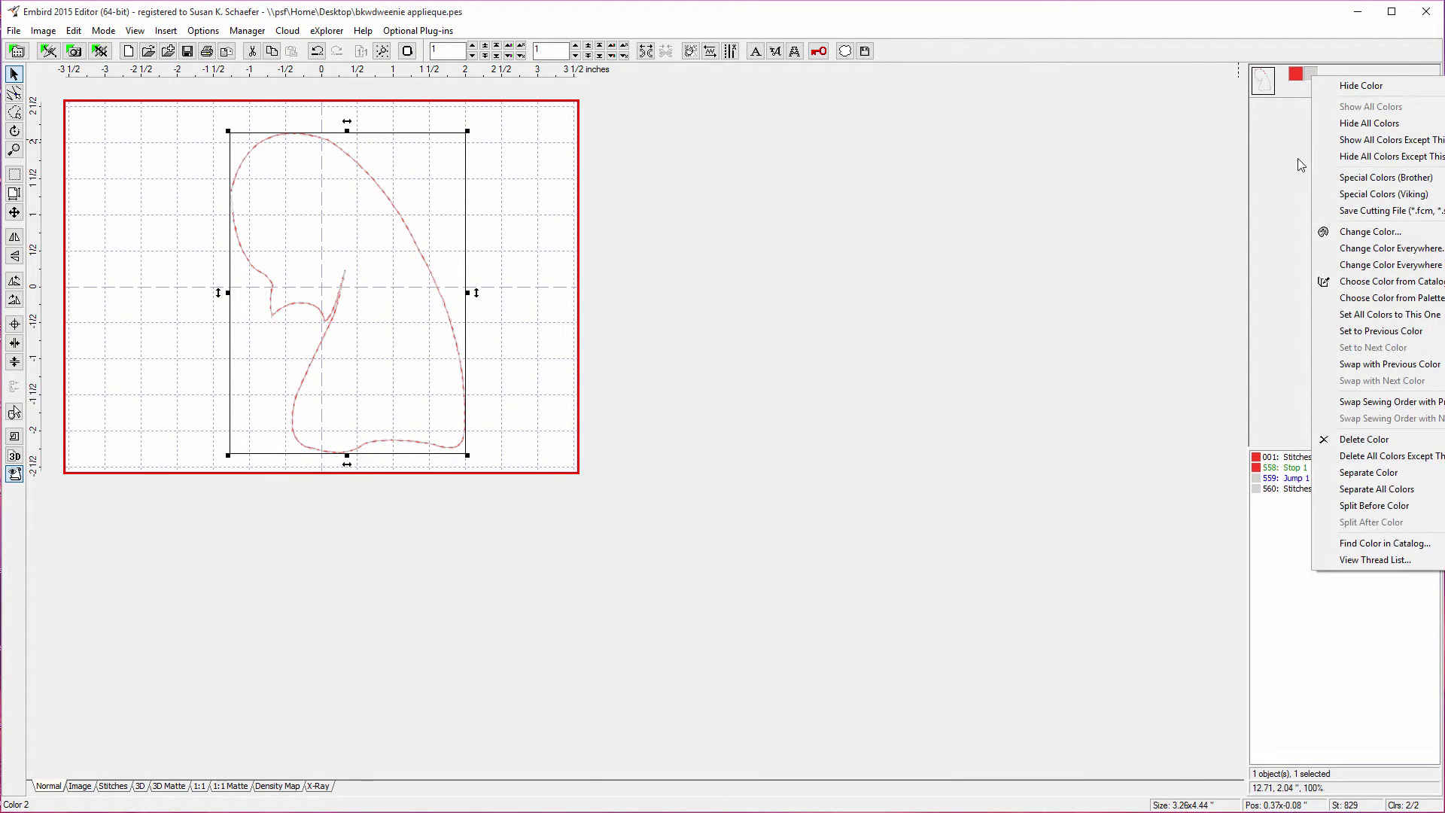
click(1379, 440)
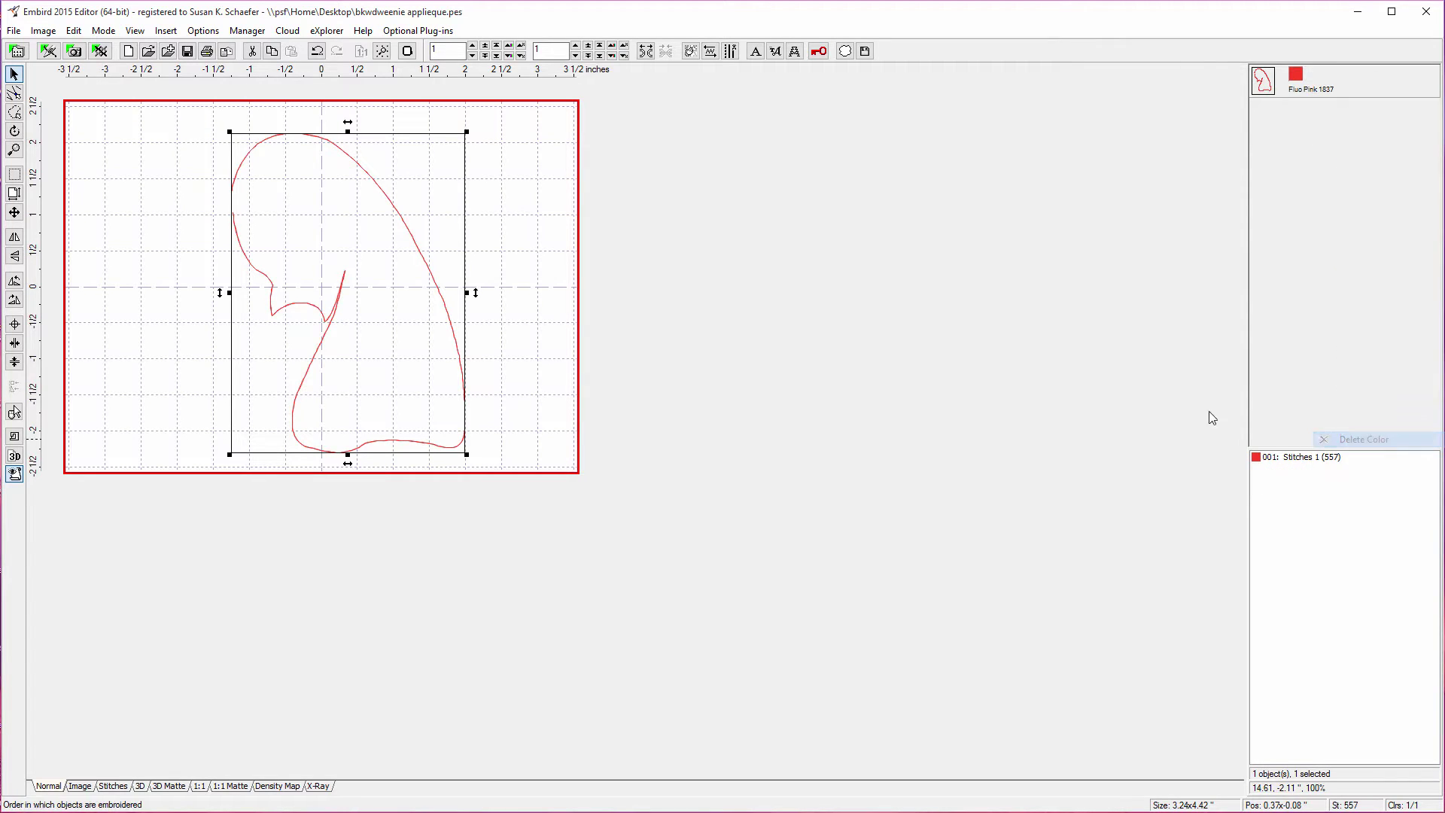
click(555, 349)
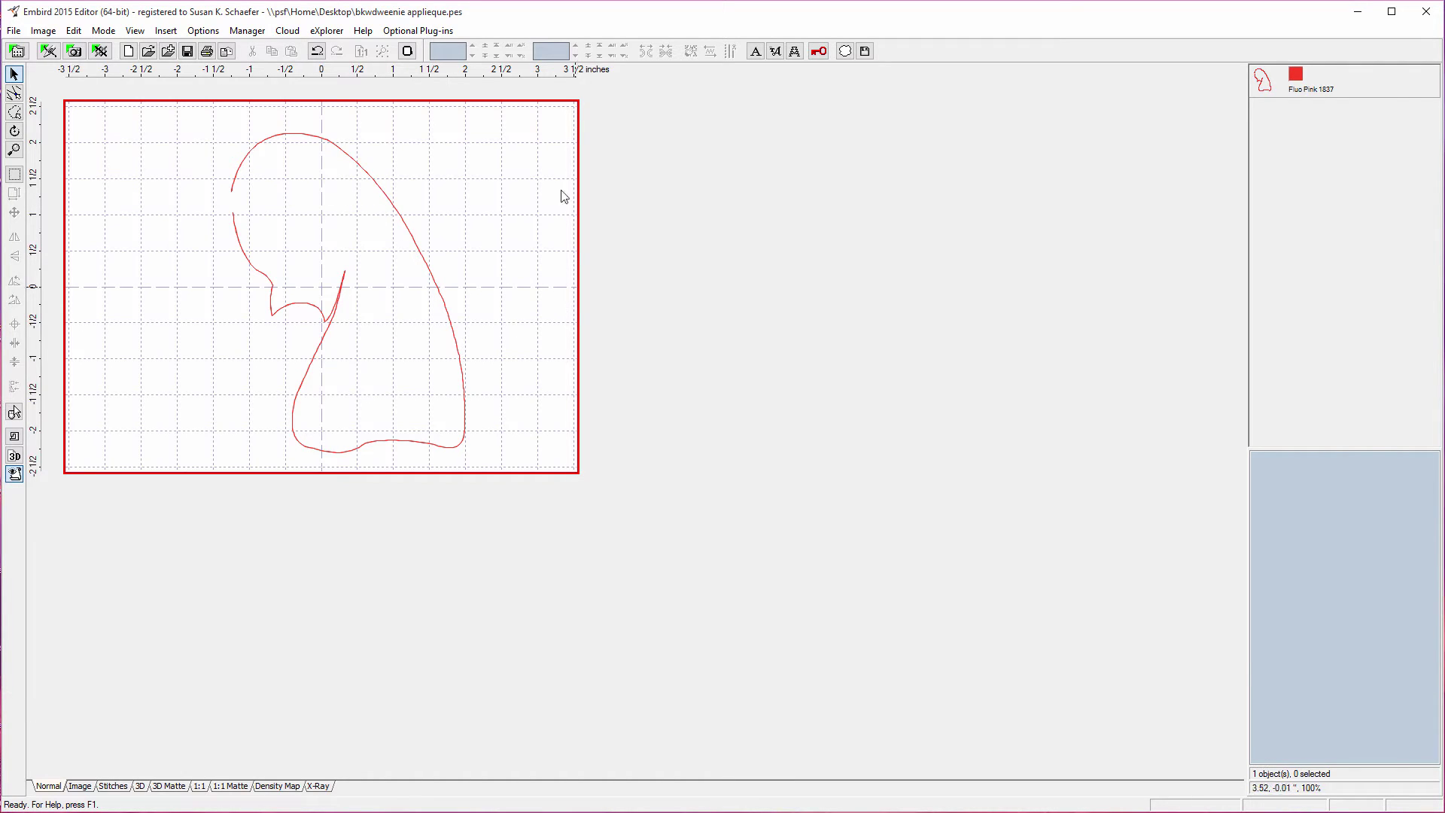
Step: Try to save the dog outline under the Scalable Vector Graphics .SVG format
click(15, 32)
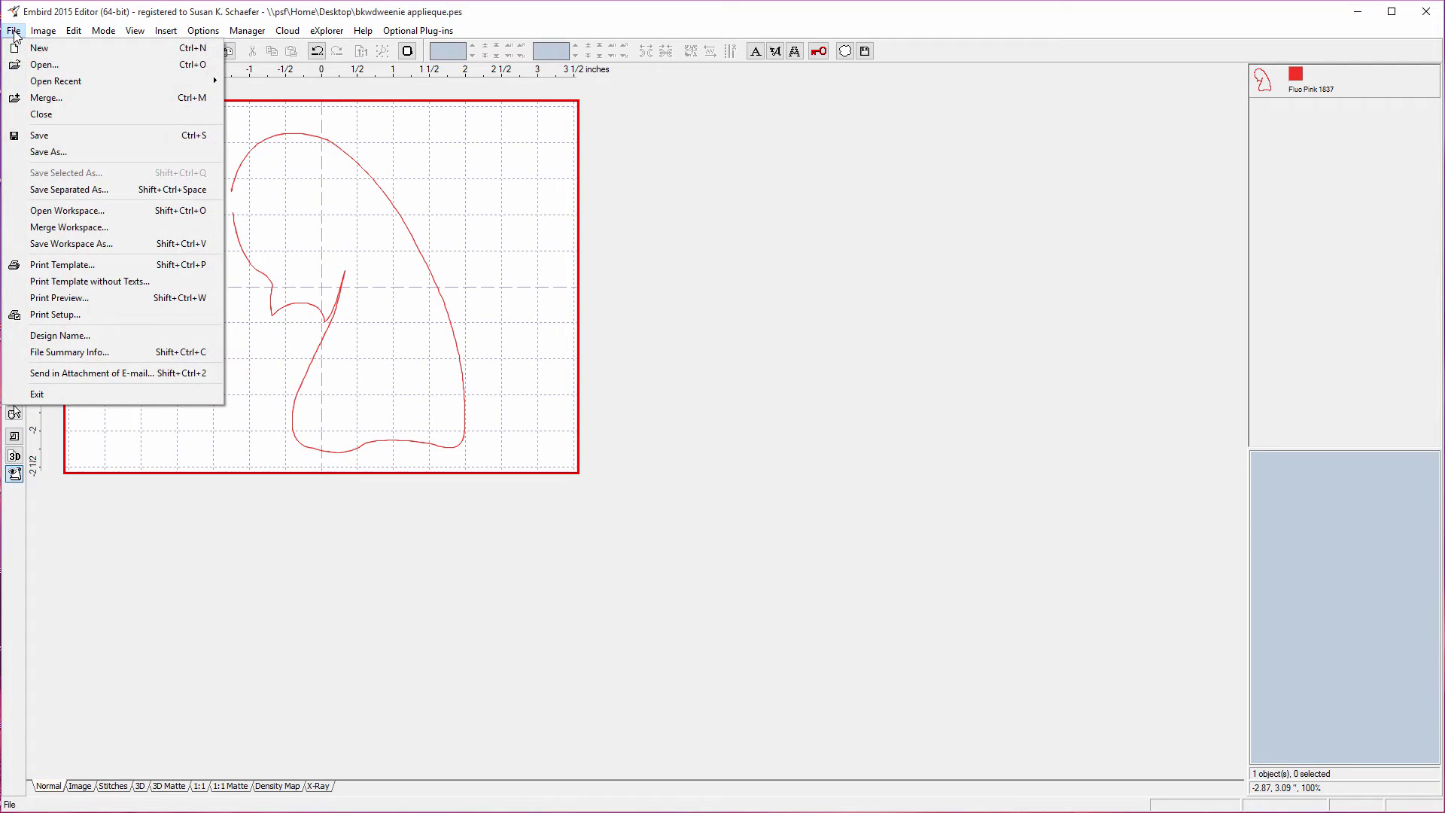
click(61, 151)
click(565, 299)
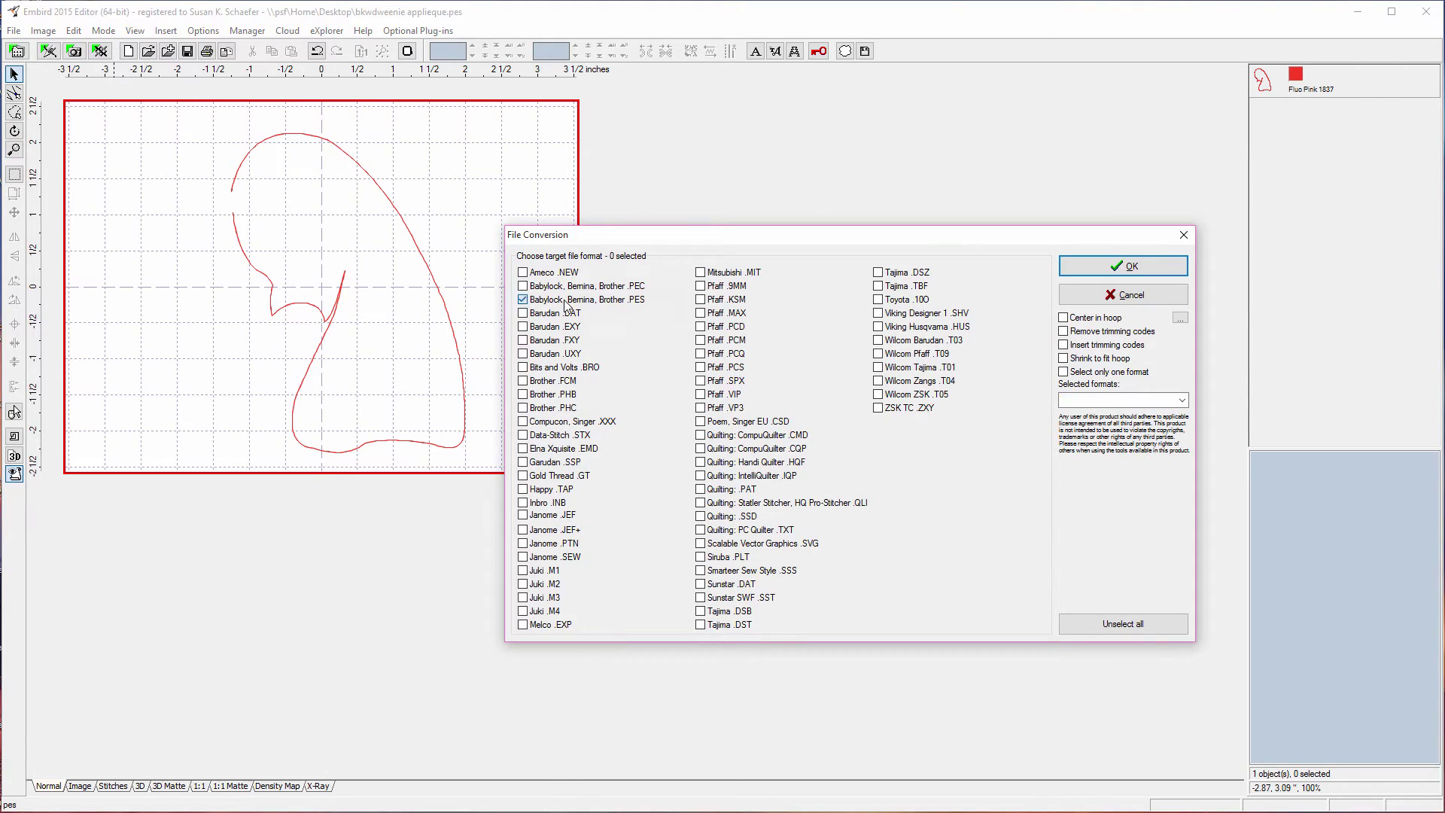
click(522, 300)
click(701, 545)
click(615, 299)
click(1096, 302)
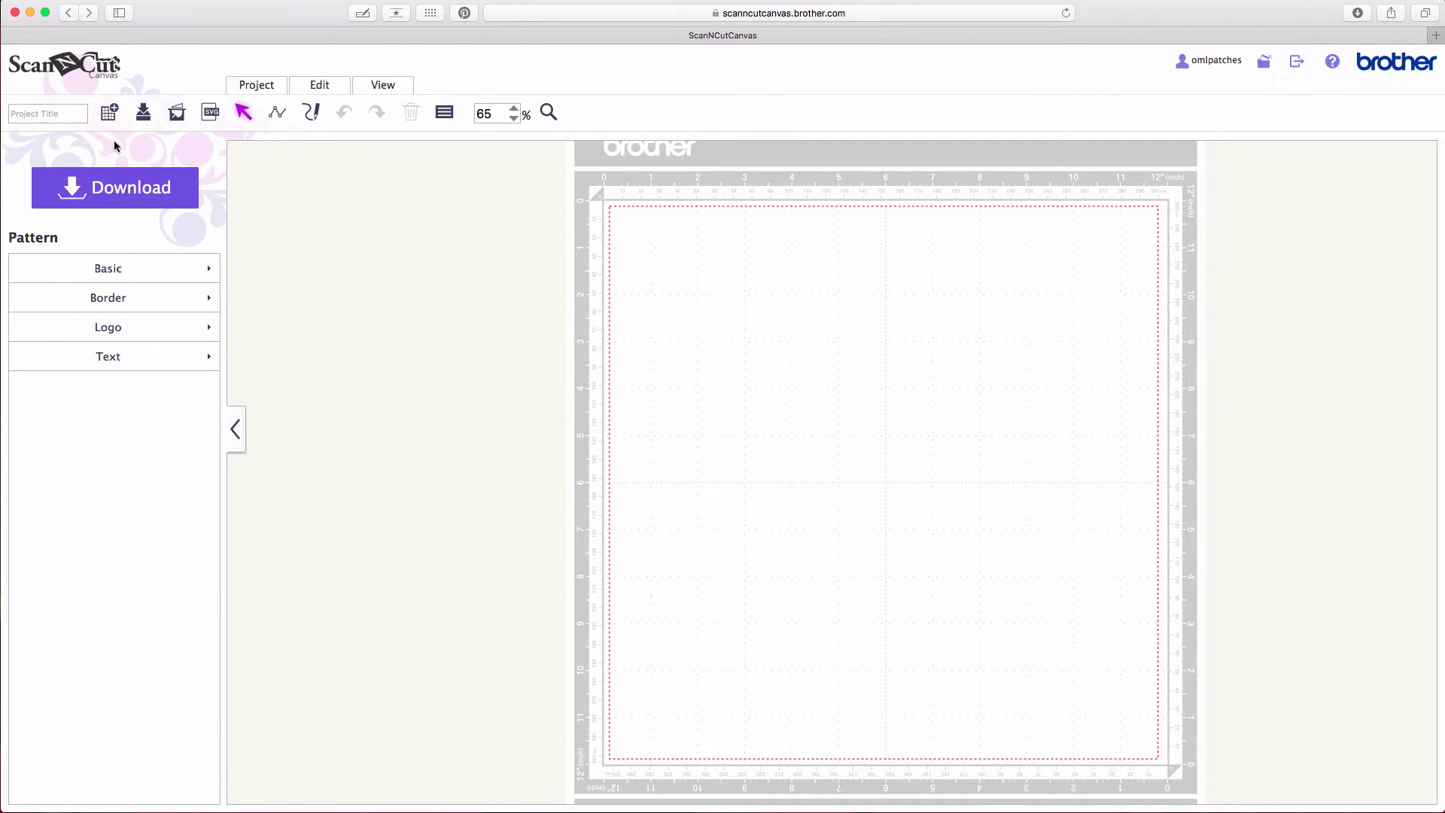
Step: Switch to ScanNCutCanvas and import bkwdweenie applieque outline.svg from the Desktop onto the mat
click(211, 113)
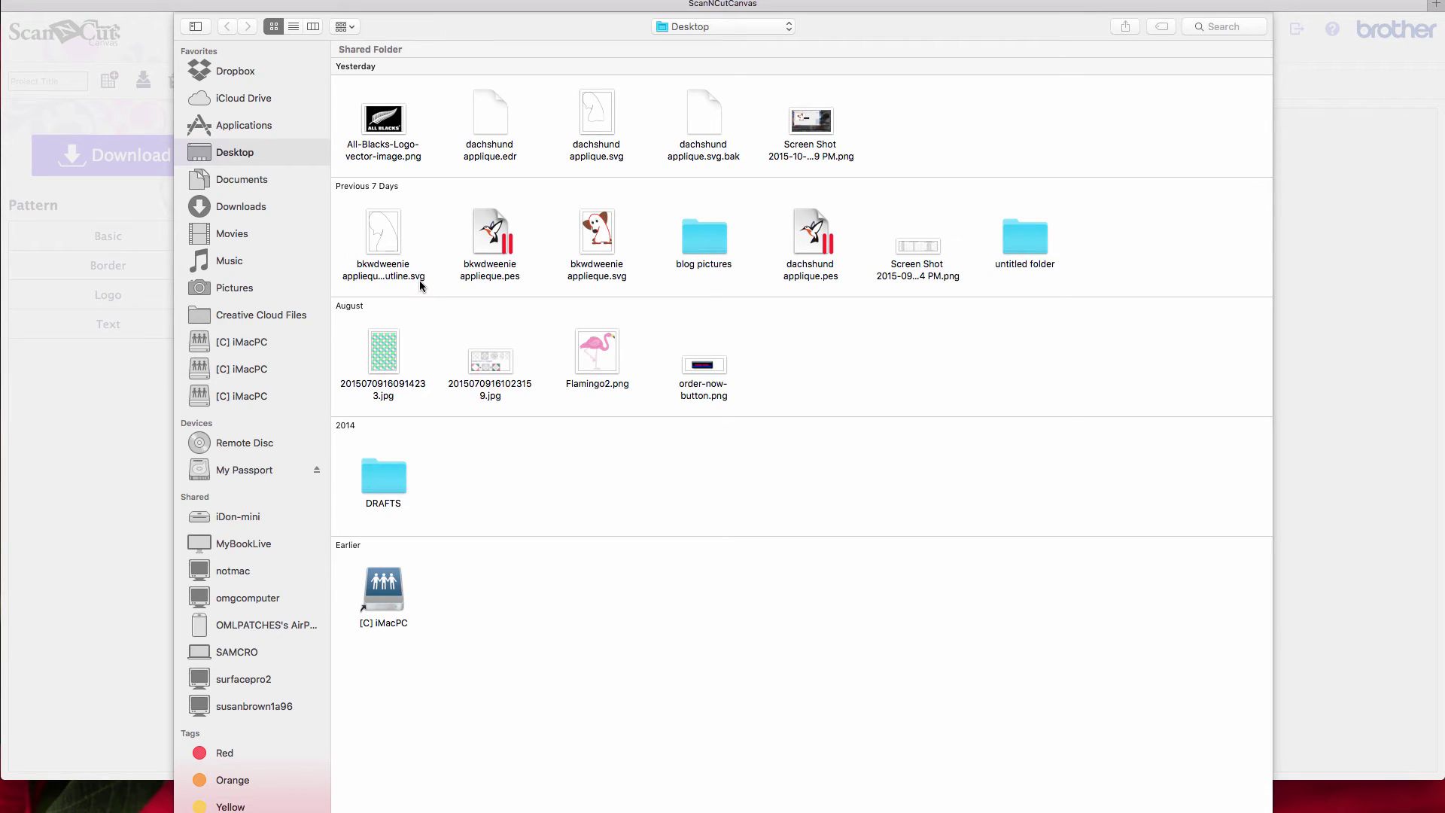
click(395, 255)
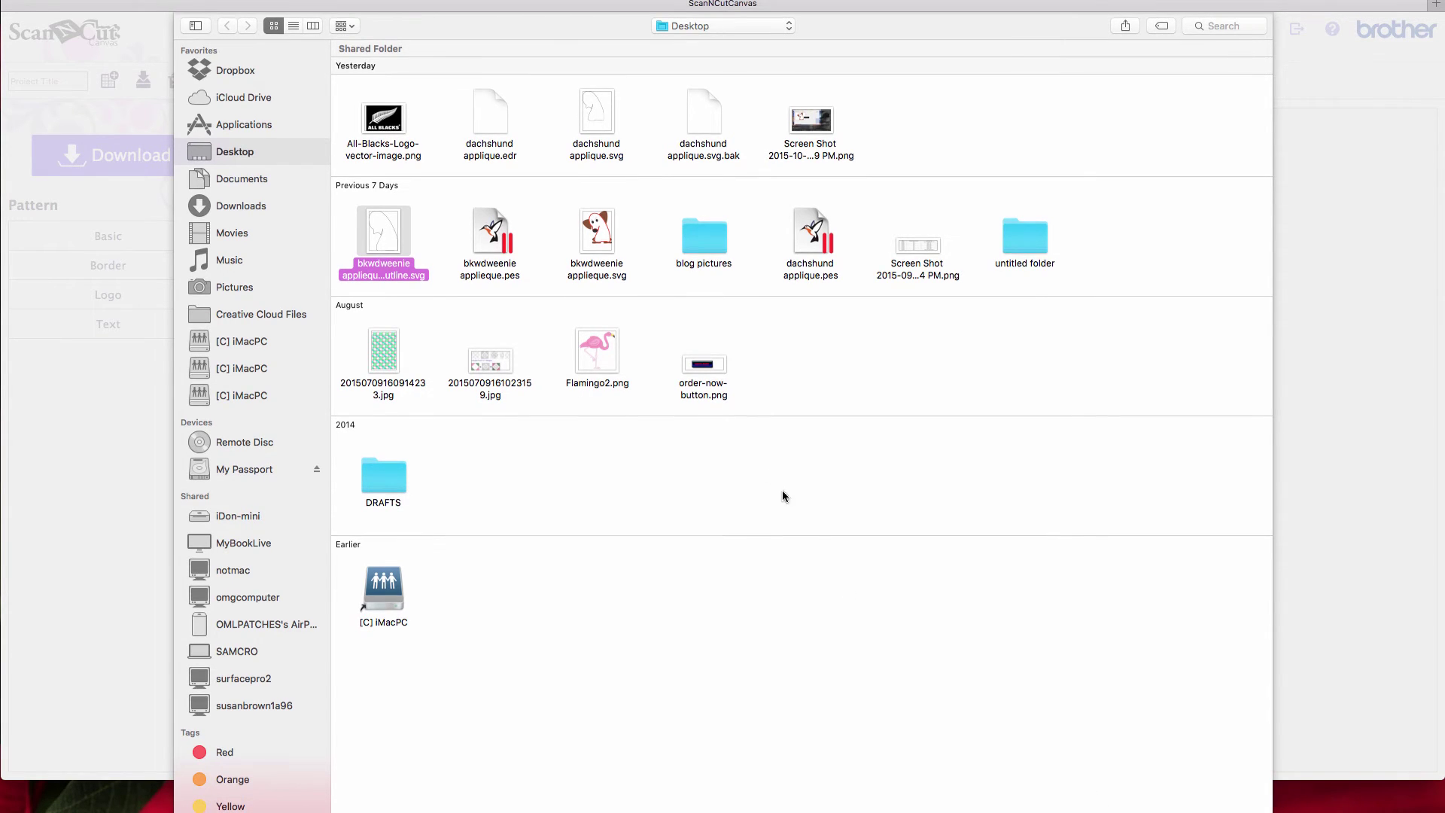
key(Return)
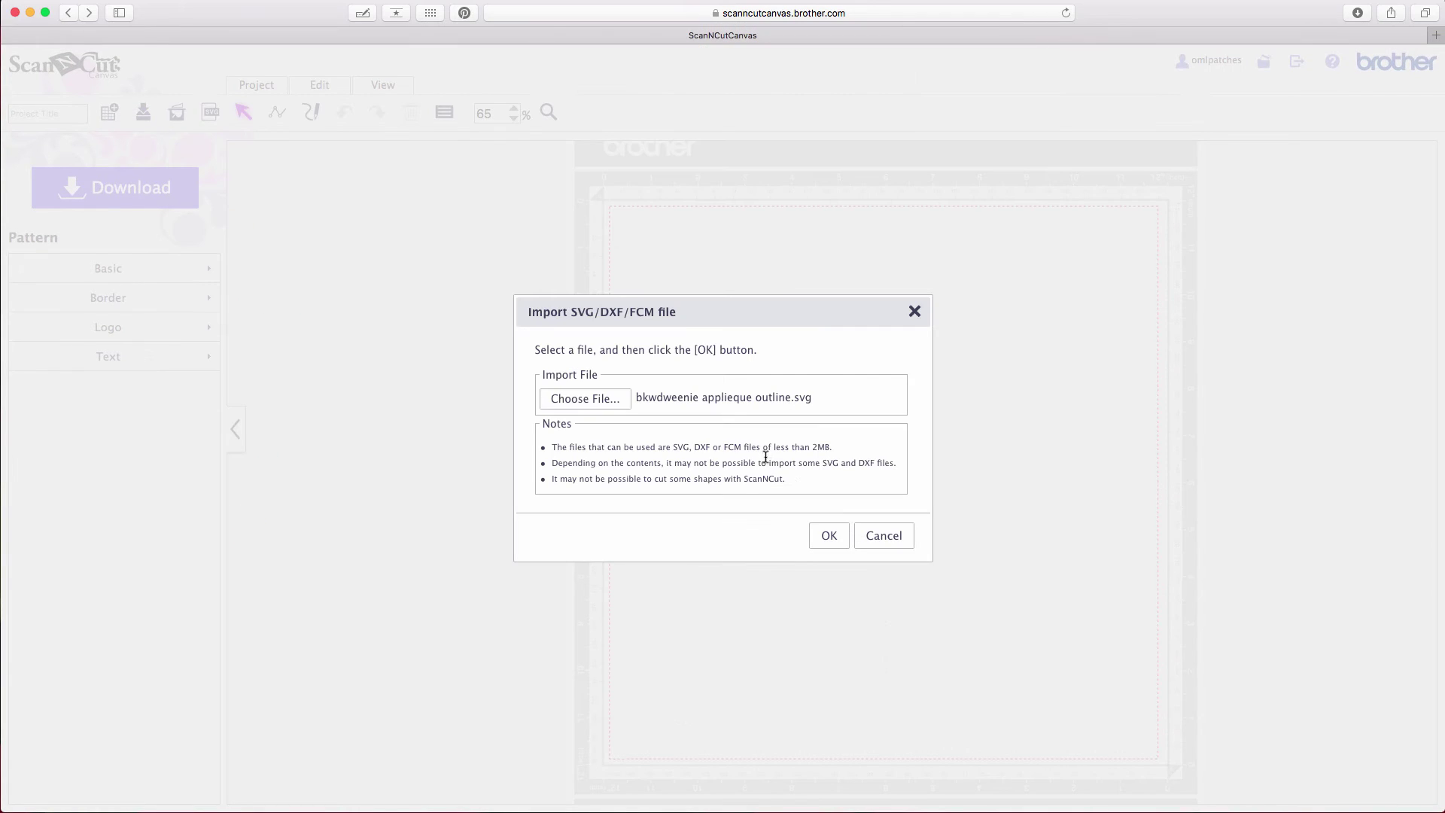
click(825, 536)
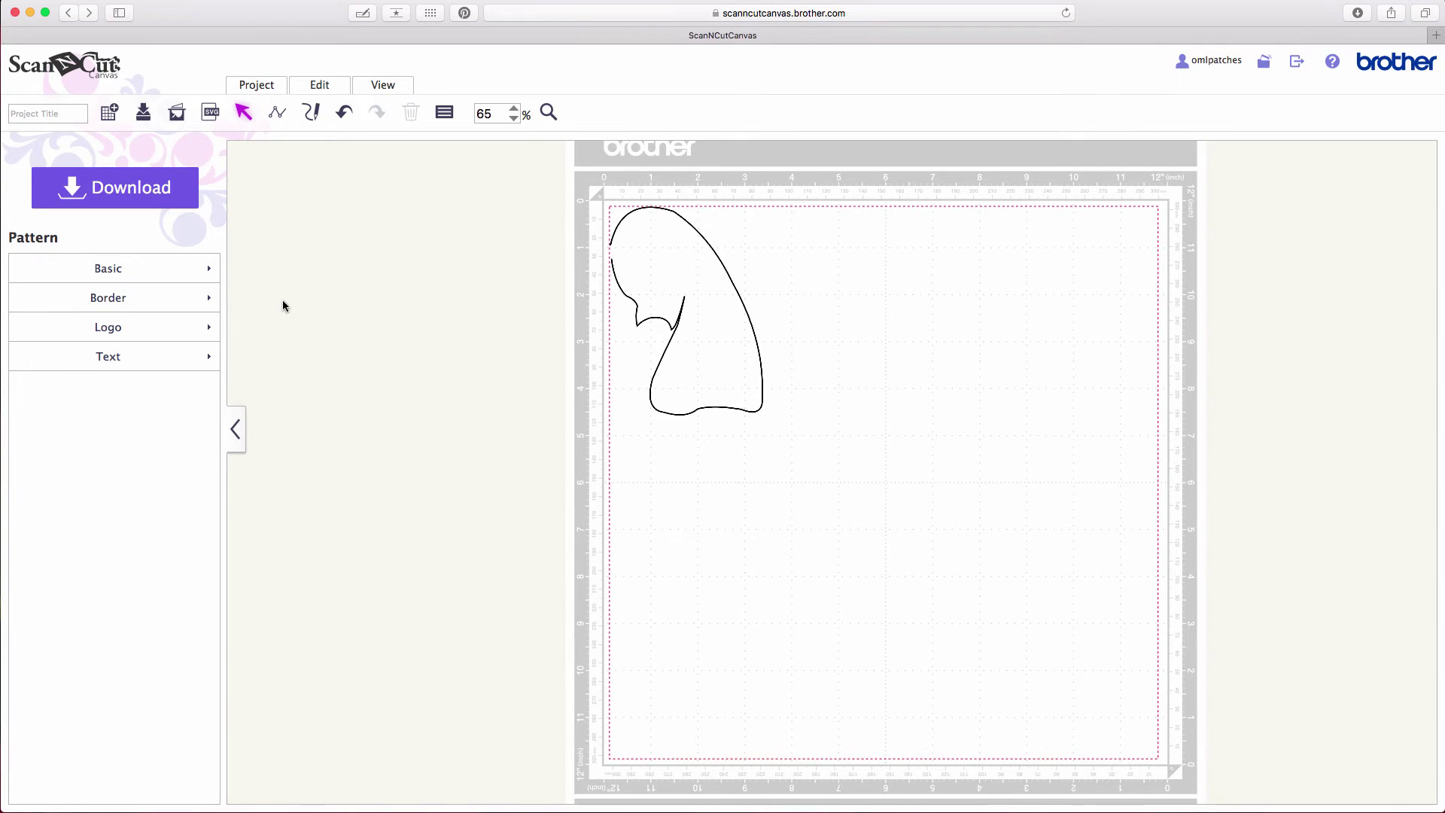
Step: Download the outline project to the PC as Untitled.fcm and close the sending options
click(130, 198)
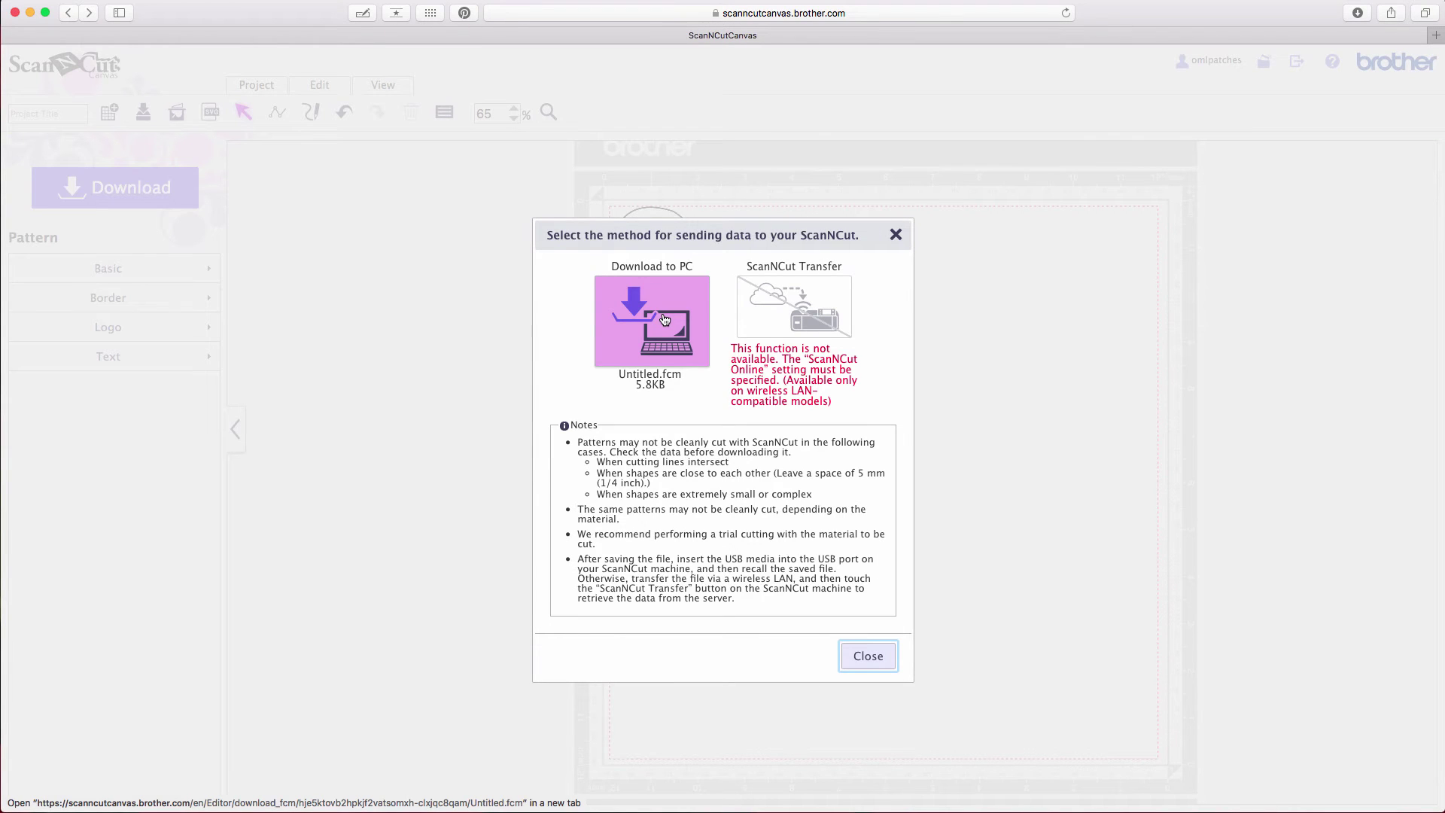
click(665, 320)
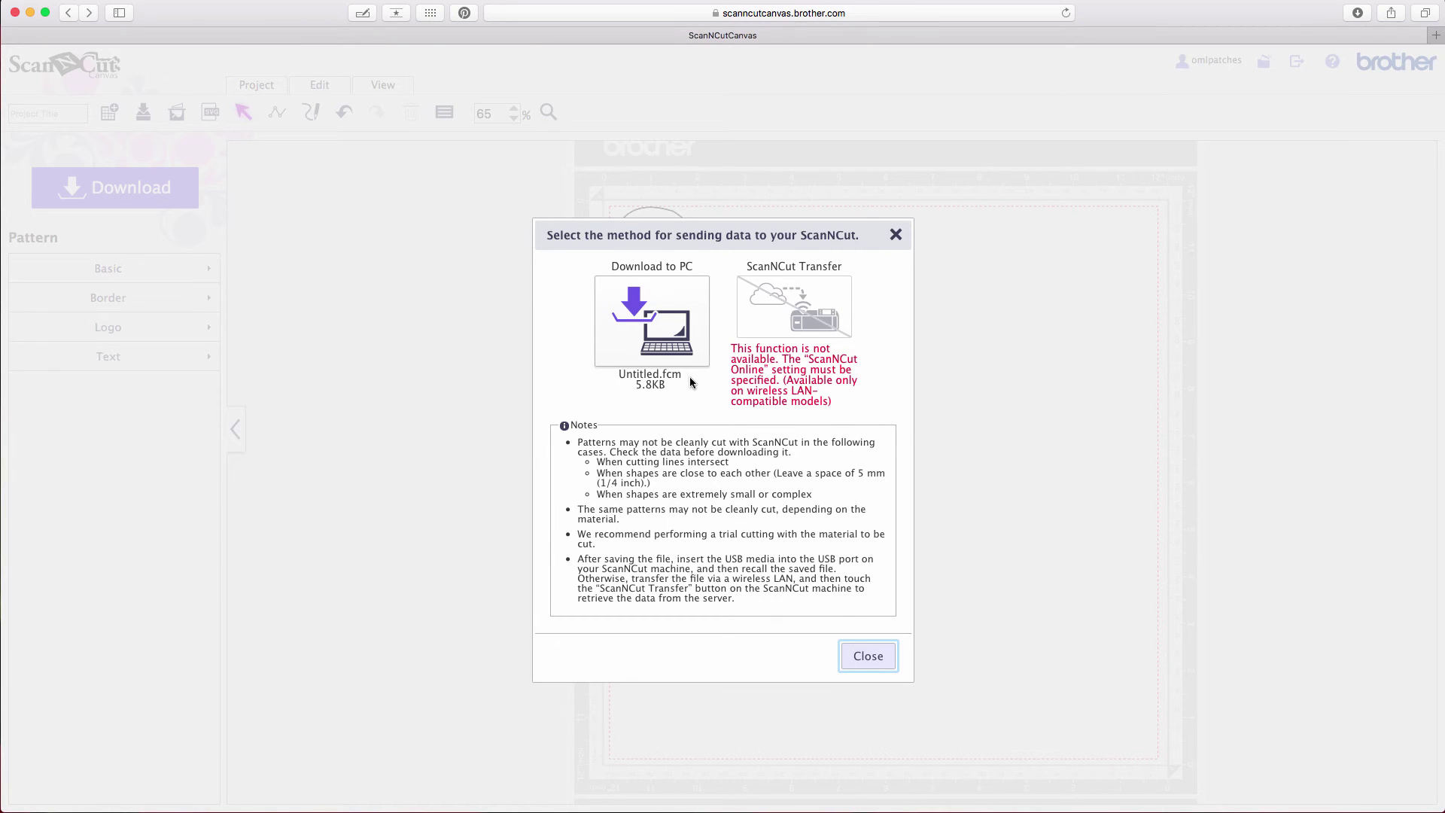
click(865, 657)
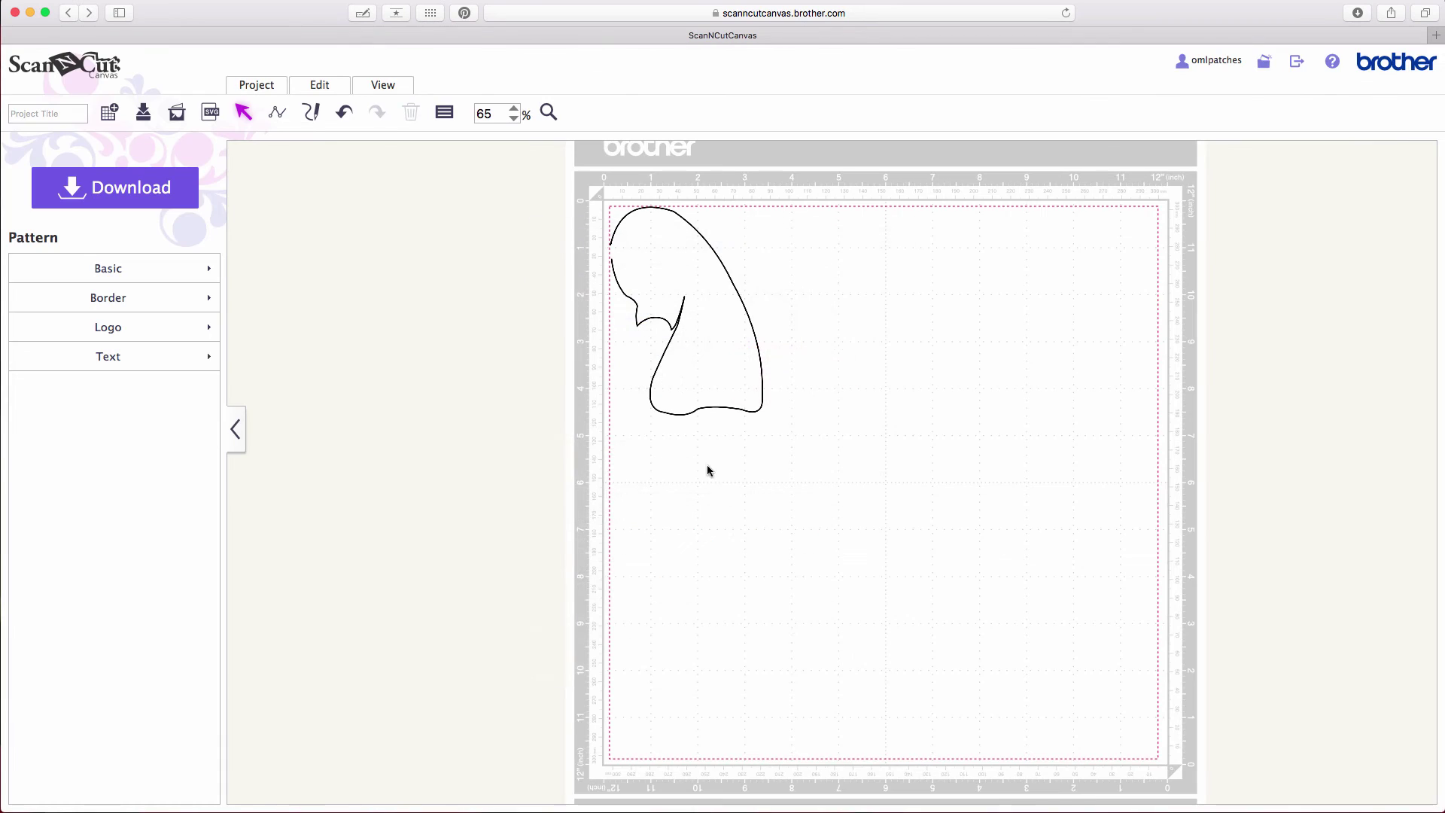
Step: Delete the imported dog outline from the cutting mat
click(698, 232)
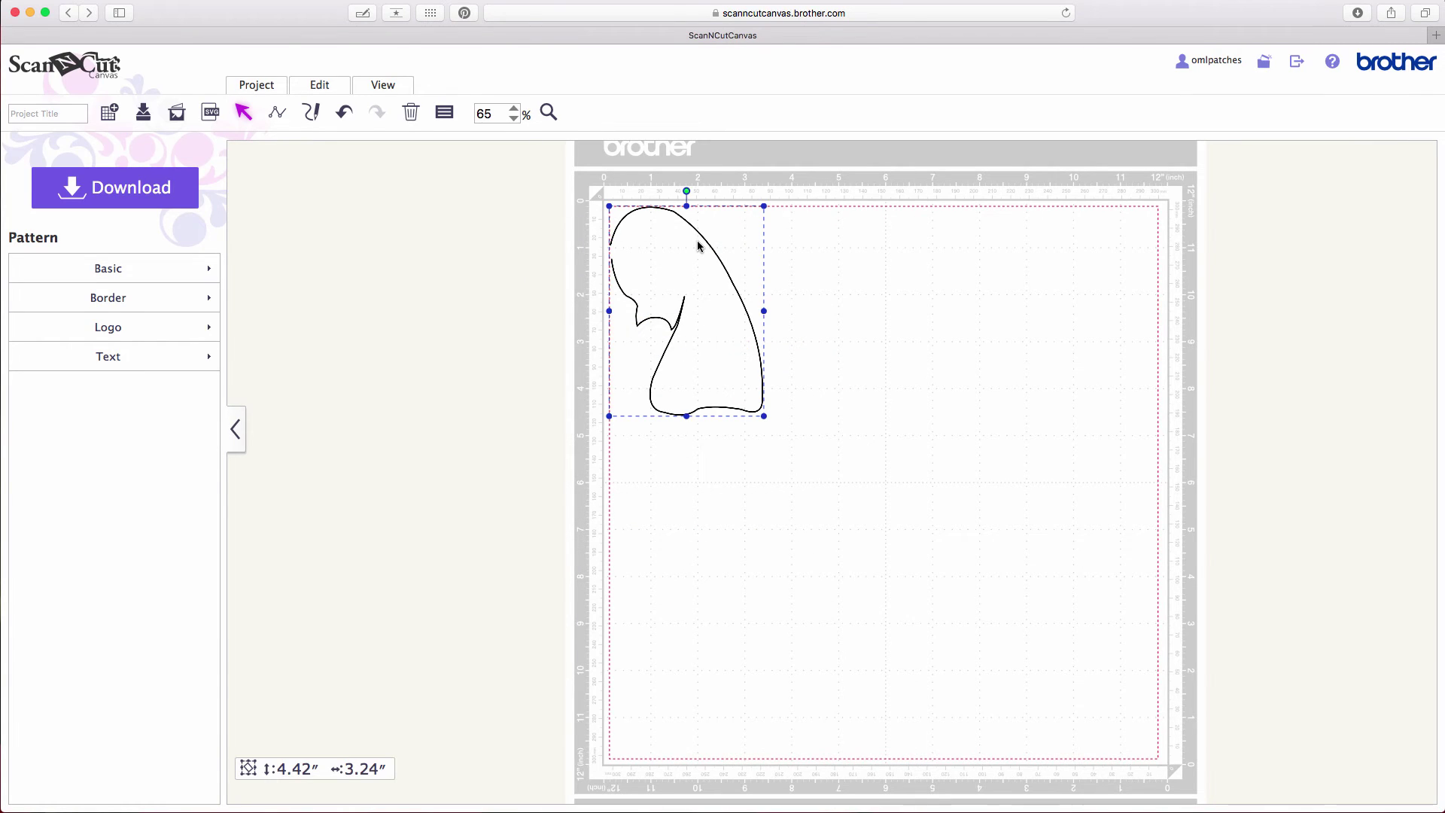
right_click(692, 276)
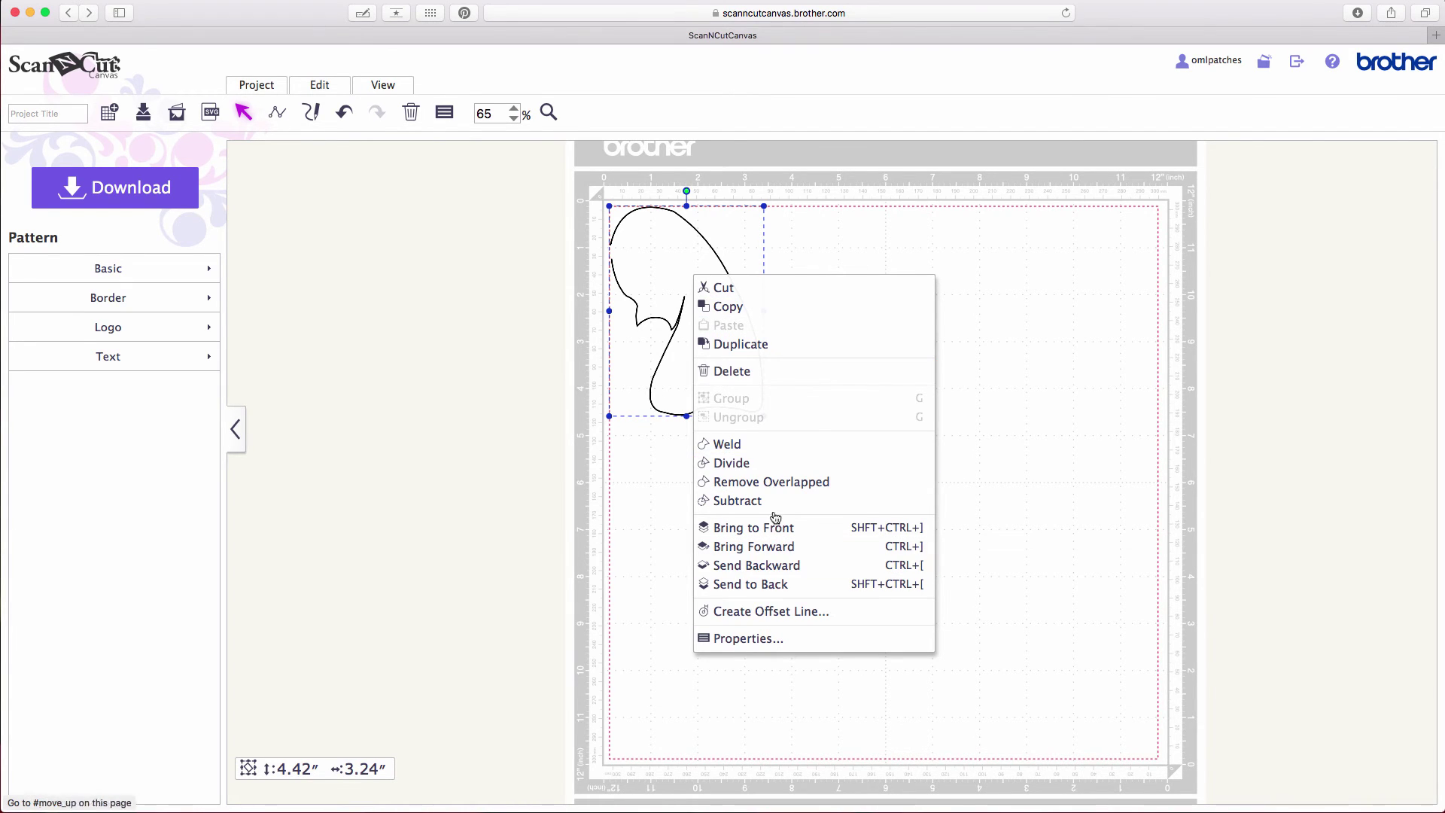
click(740, 371)
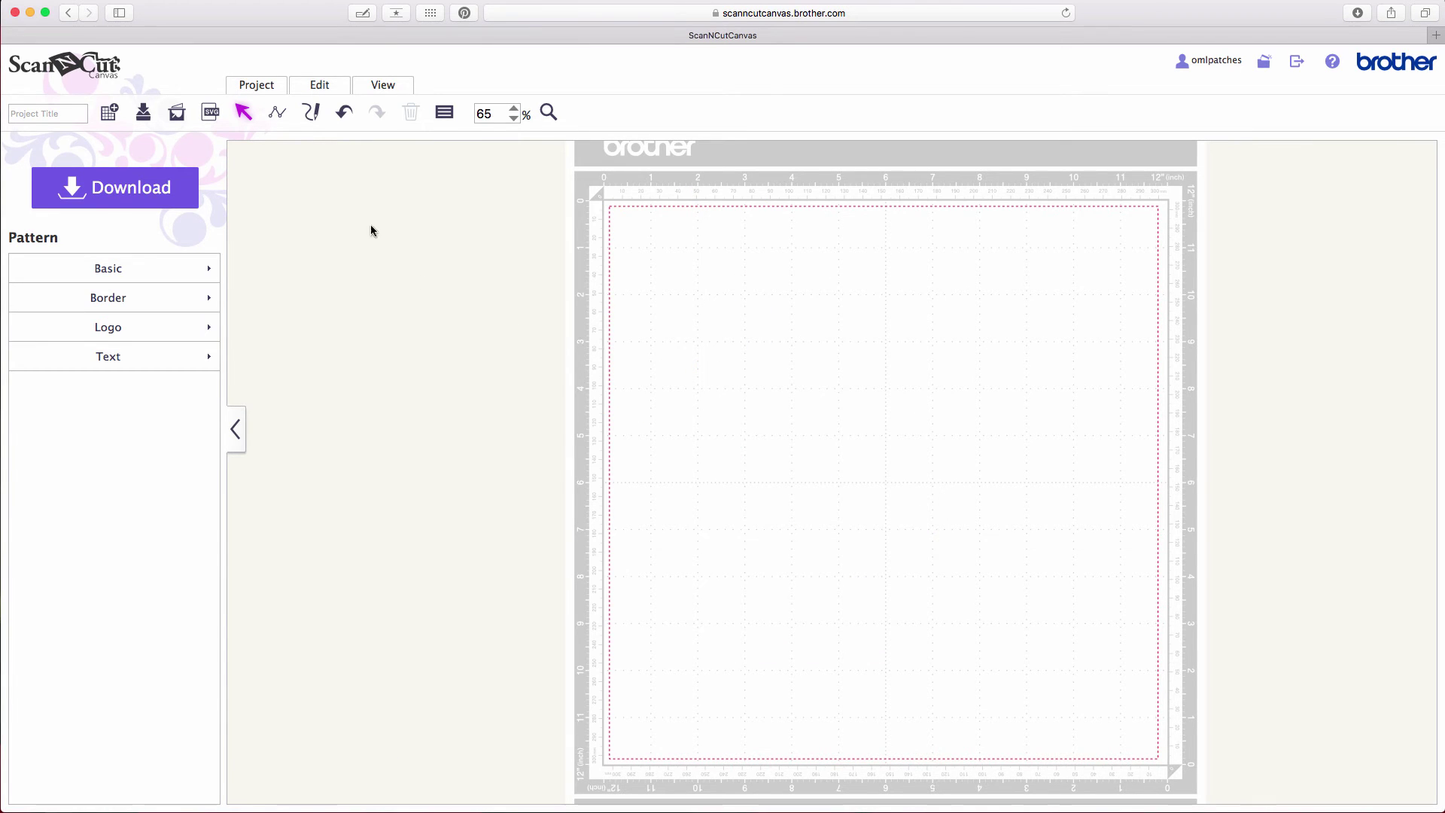
Step: Import the full-color bkwdweenie applieque.svg from the Desktop onto the empty mat
click(211, 114)
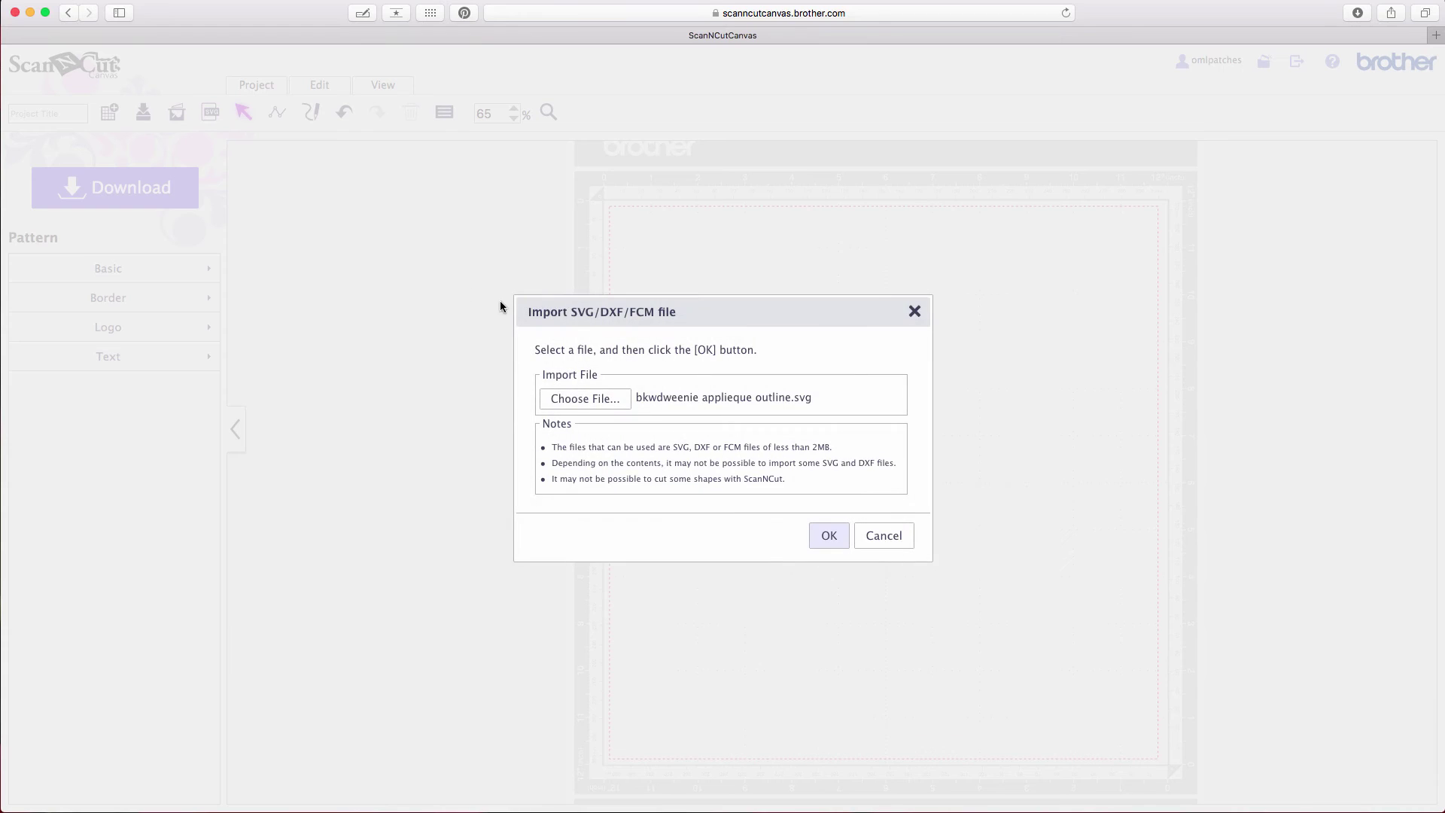
click(593, 408)
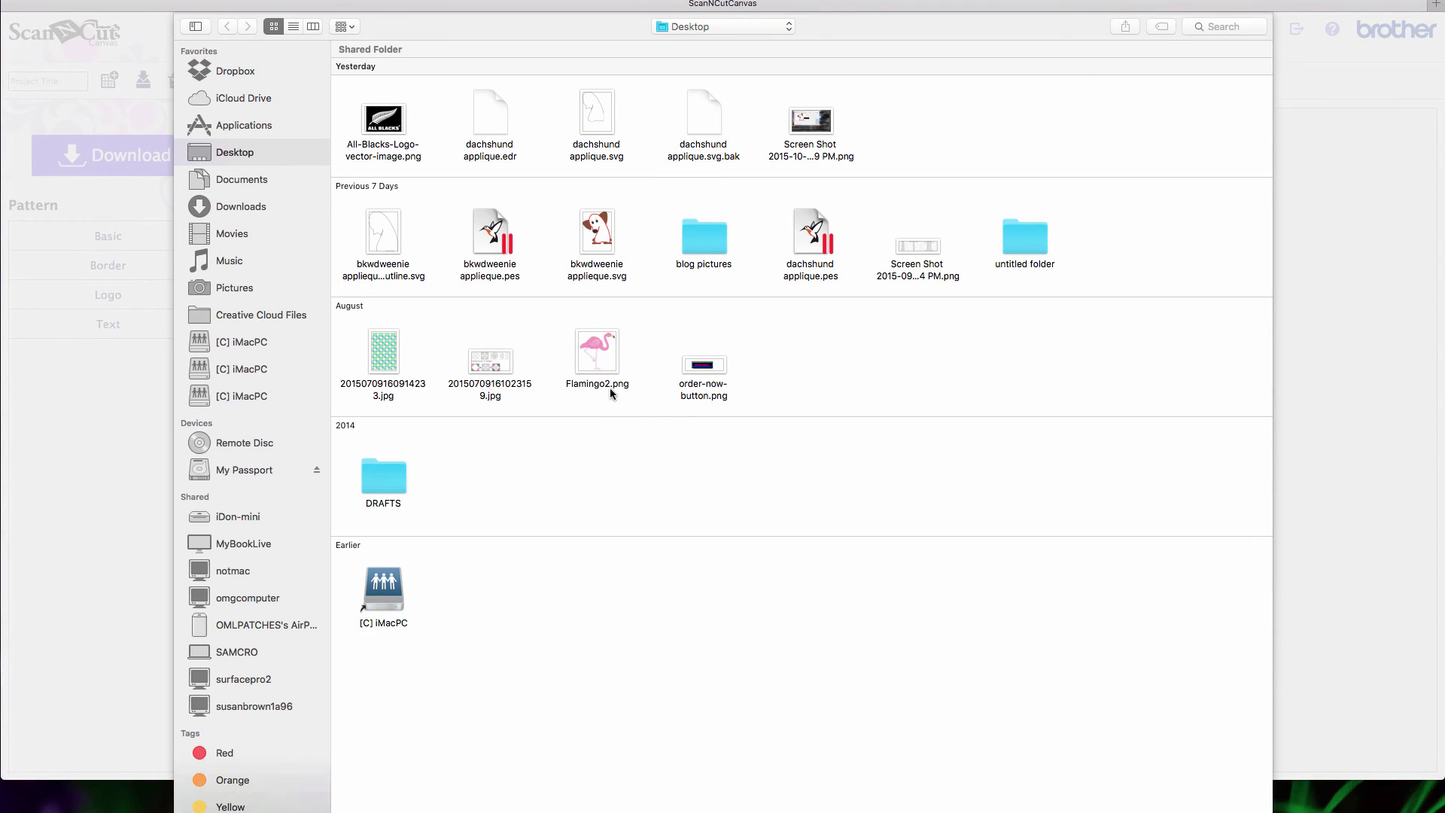
click(604, 245)
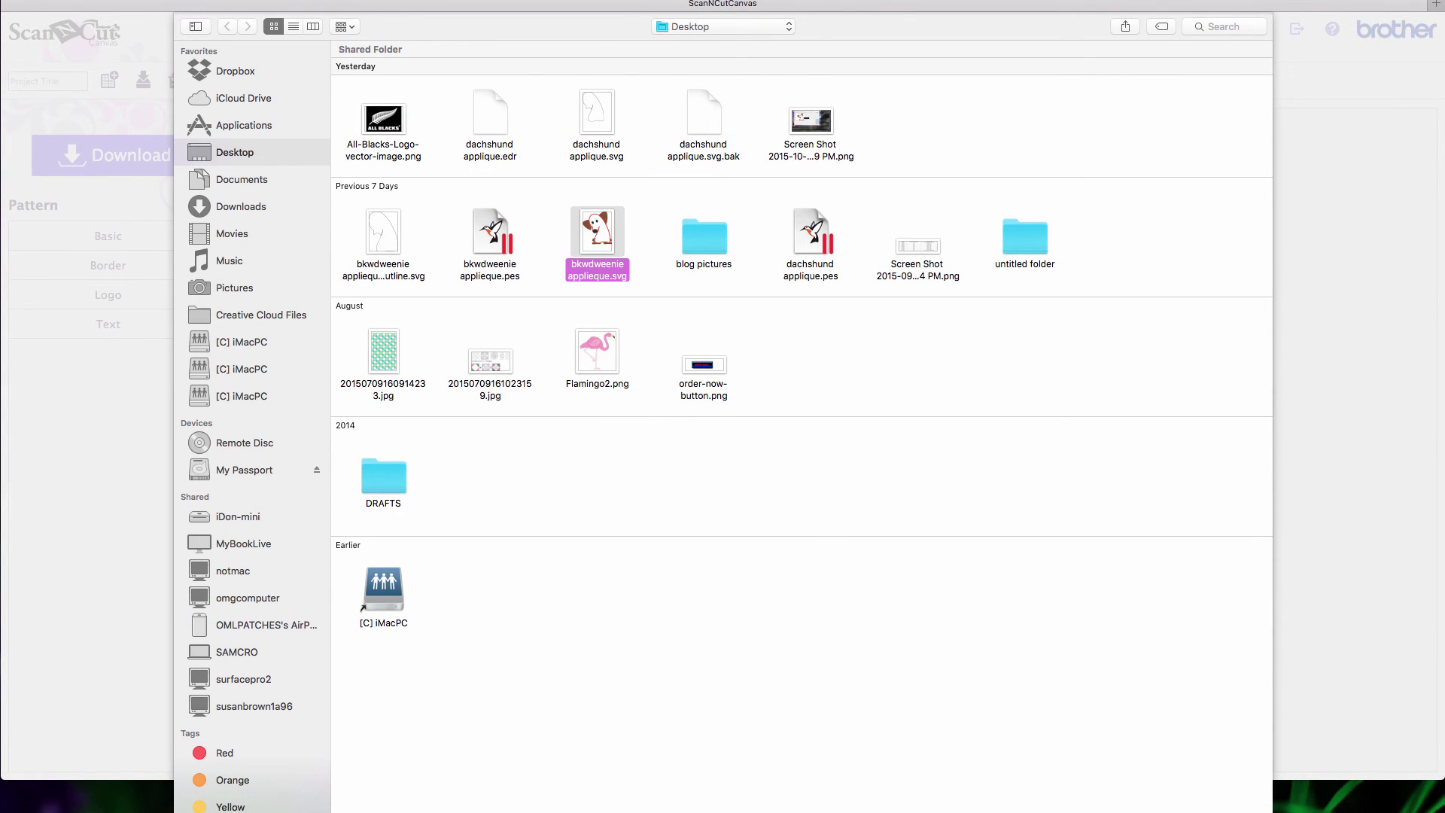
key(Return)
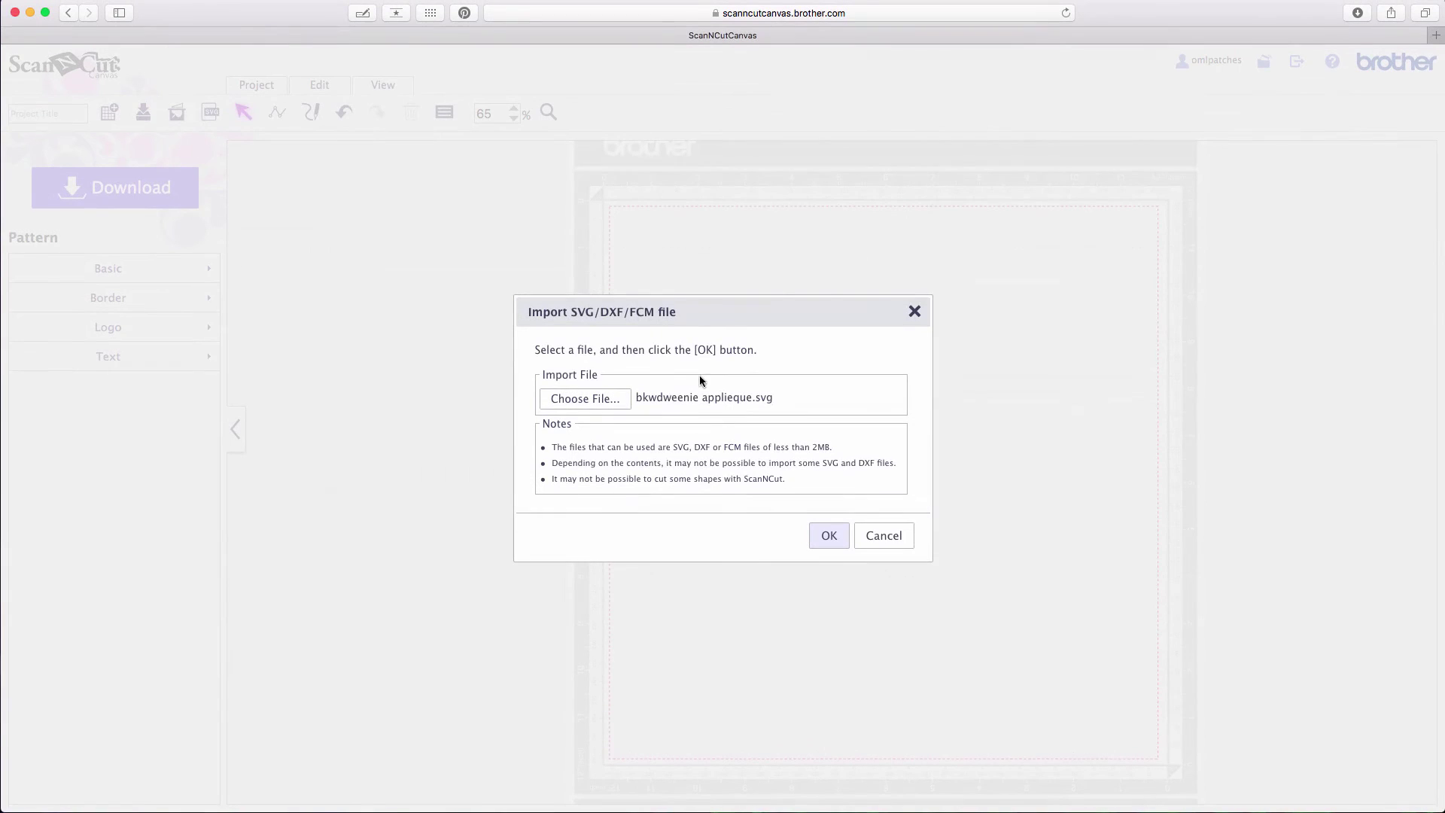
click(830, 536)
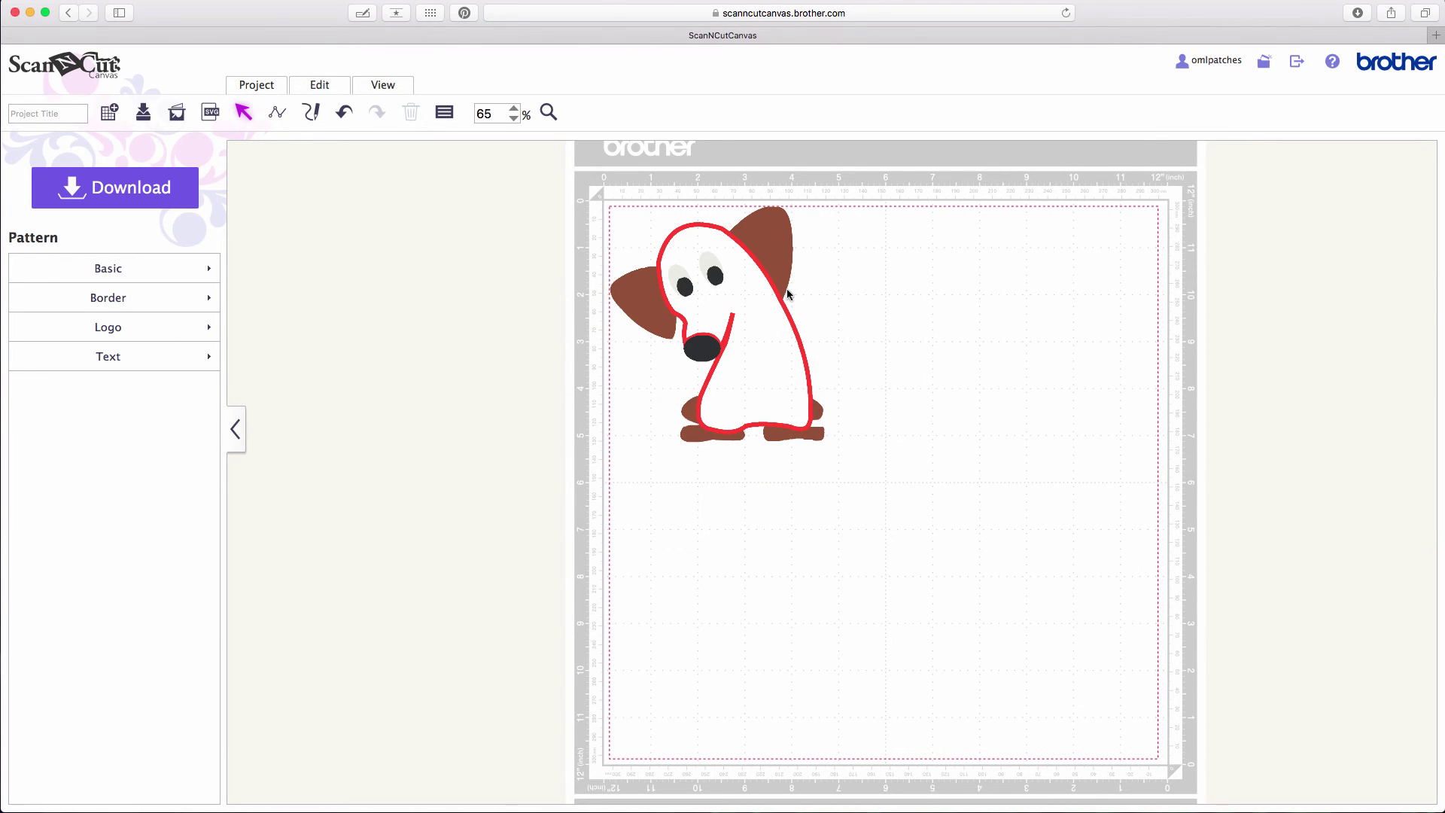
Step: Move both brown ears off the dog's head into the empty mat area to the right of the dog
click(774, 269)
drag(775, 263, 929, 280)
click(649, 303)
drag(649, 304, 1021, 336)
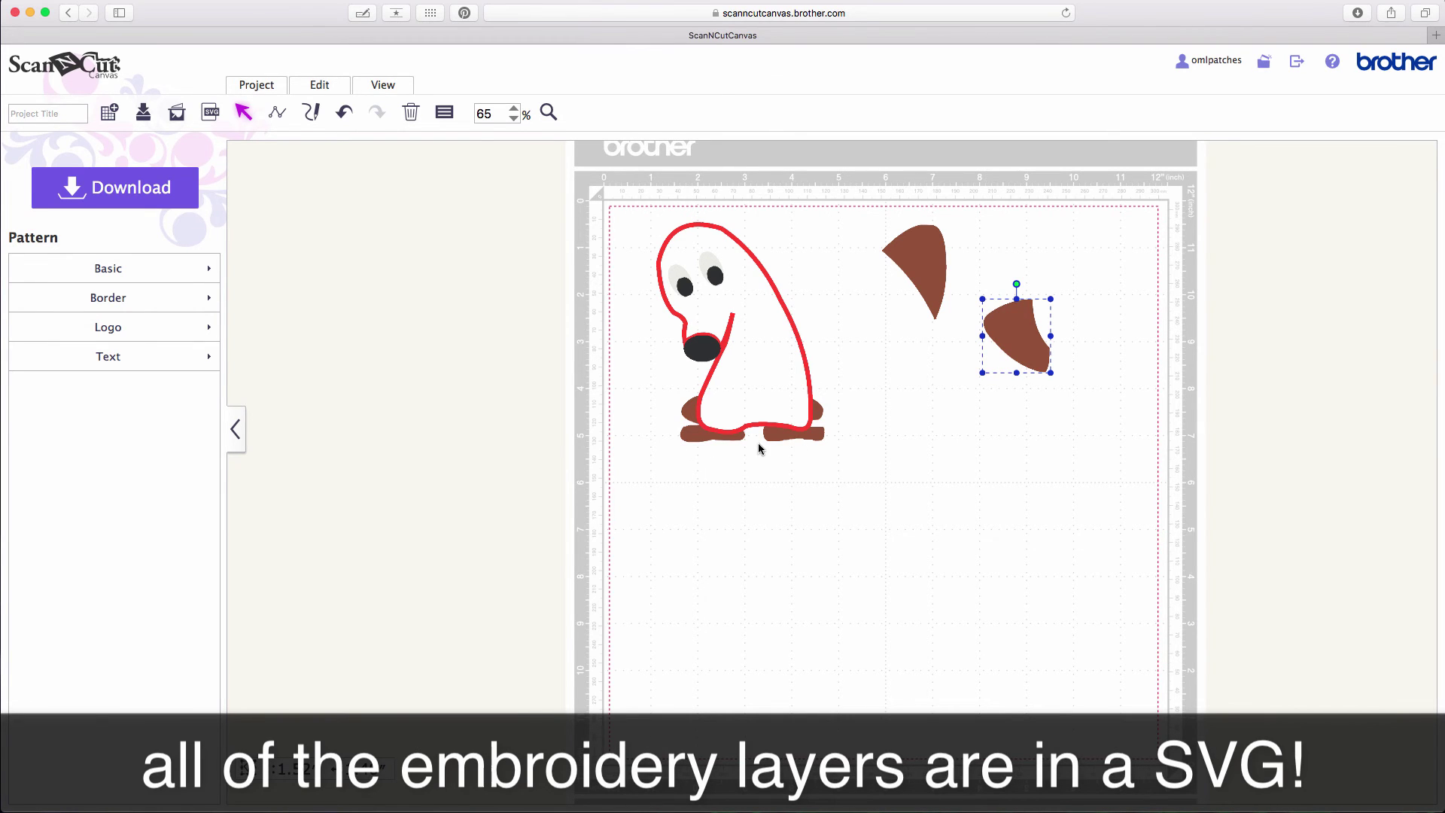
Step: Move both brown feet and the thick red satin outline off the dog into the mat area beside it
drag(779, 435, 1004, 440)
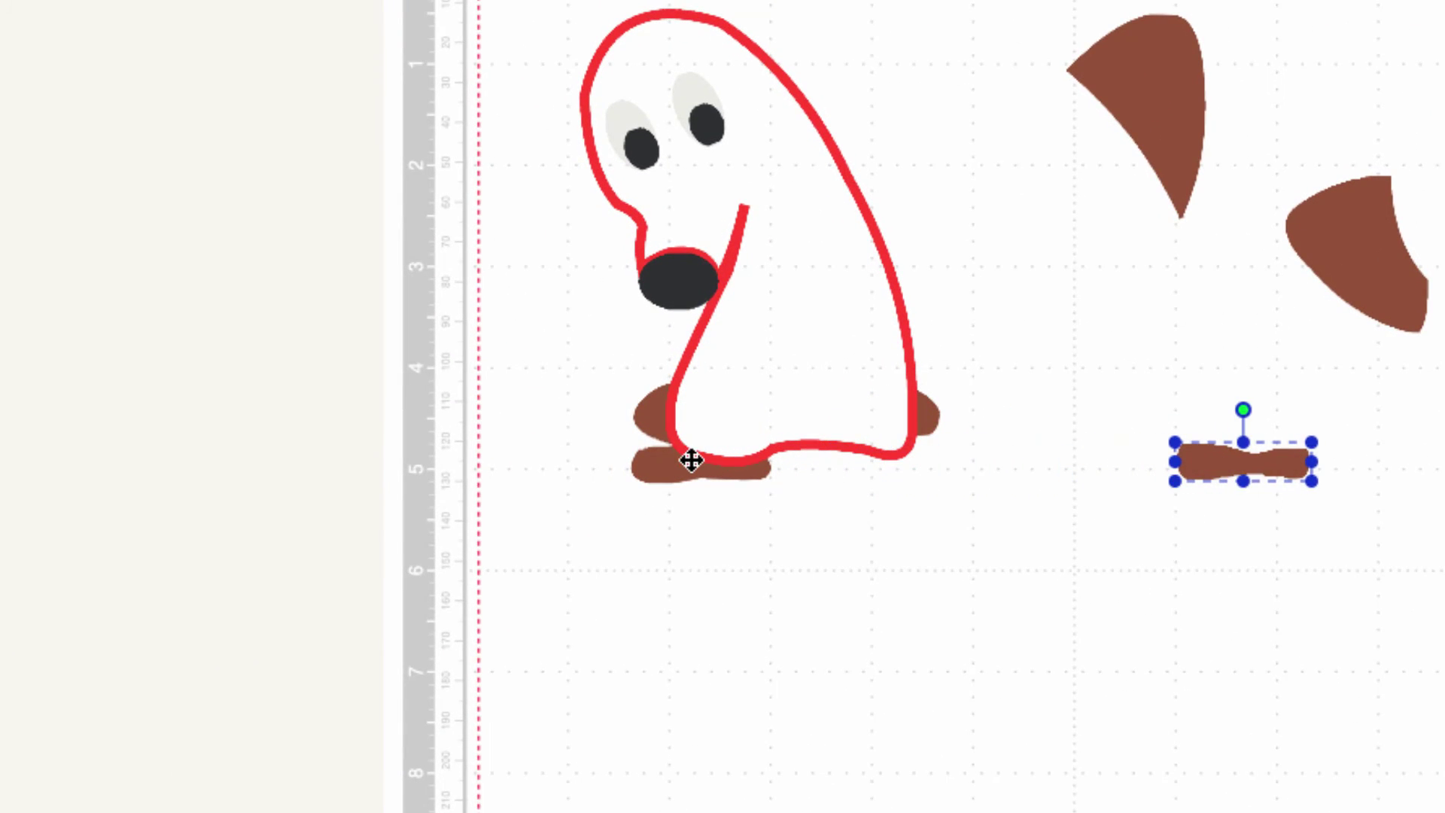
drag(697, 456, 1133, 533)
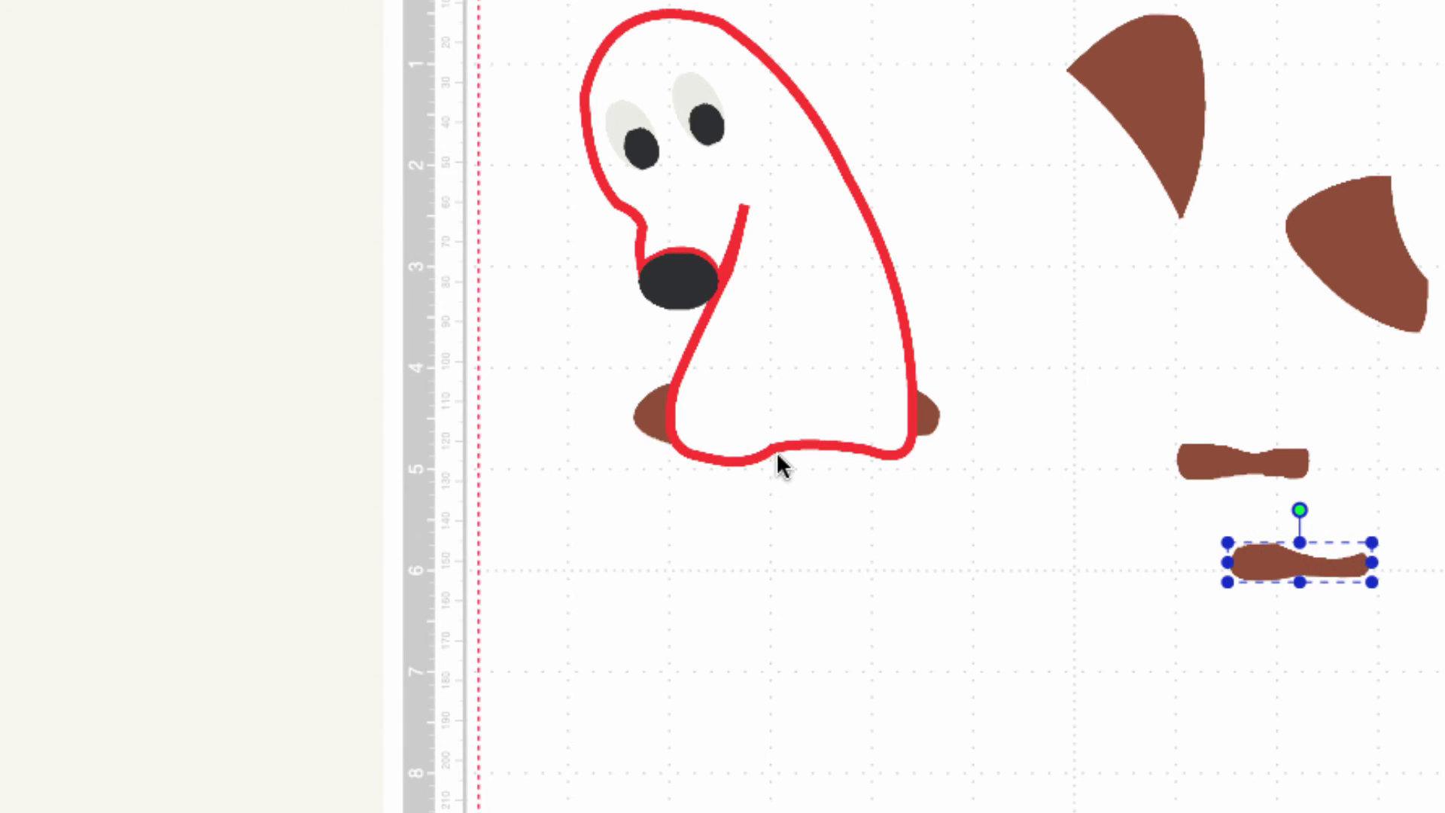
drag(778, 448, 1442, 423)
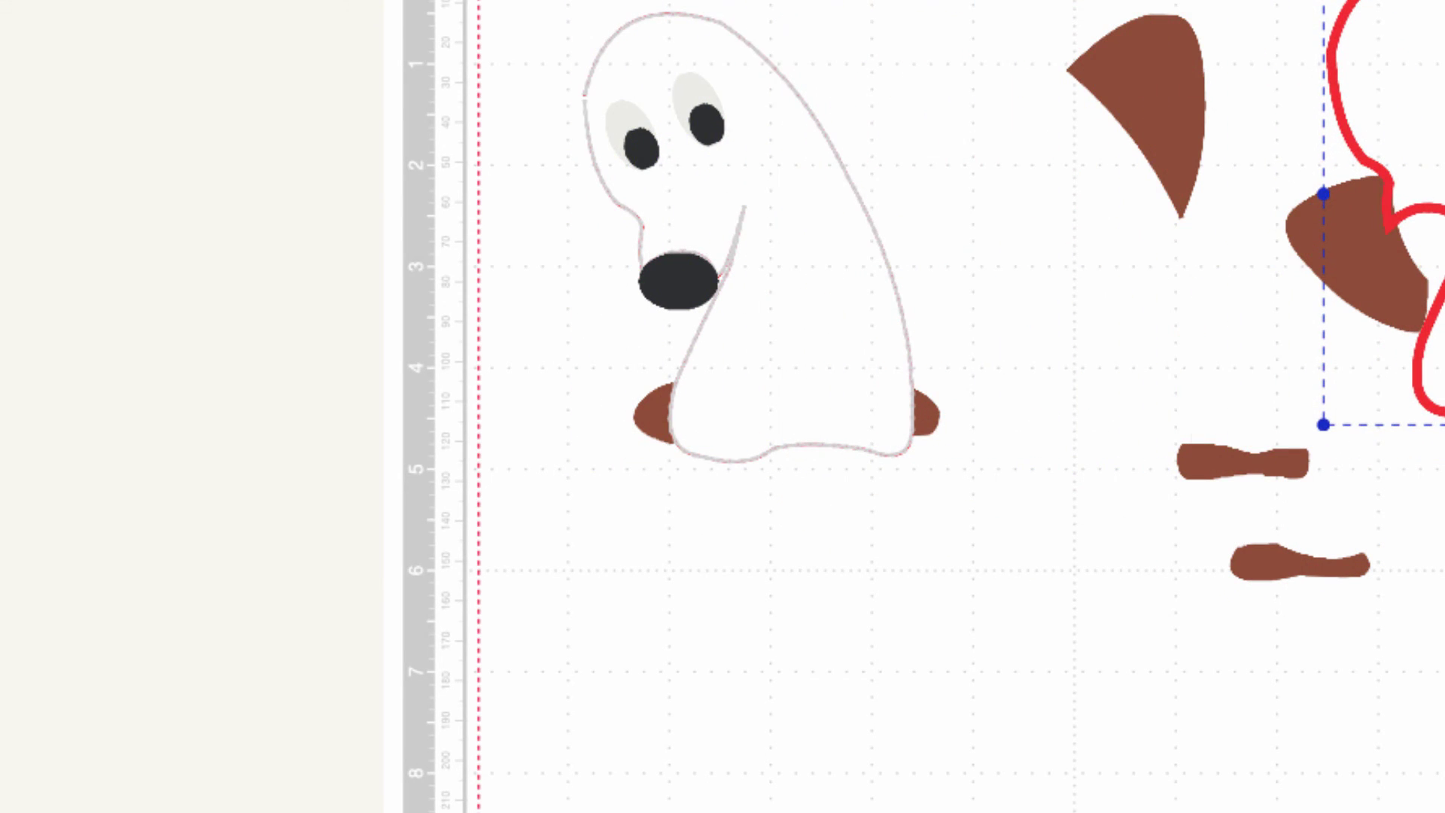
Step: Move the thin gray outline layer off the dog, placing it over the removed pieces to the right
click(828, 446)
shift+click(927, 416)
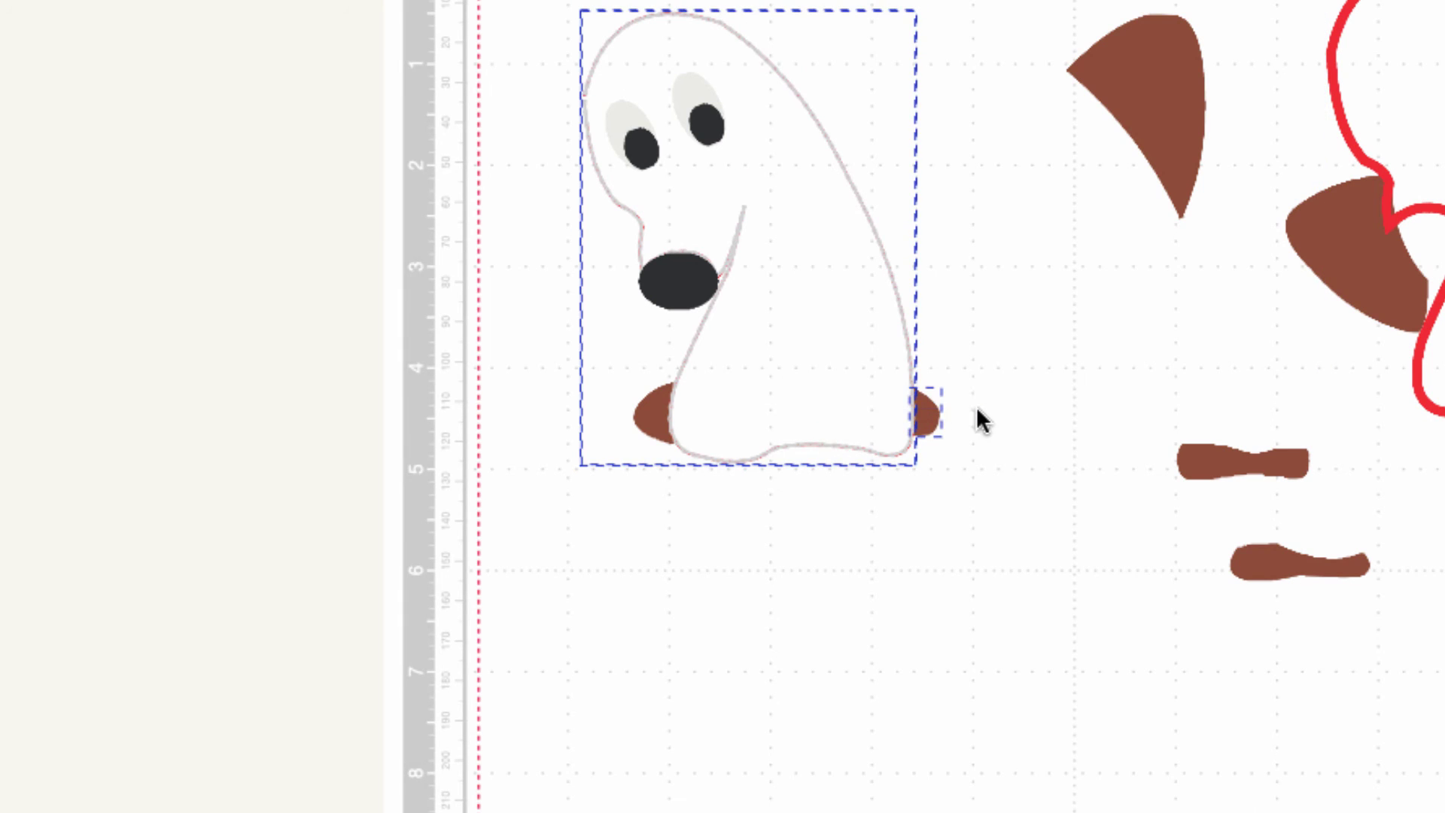
key(Escape)
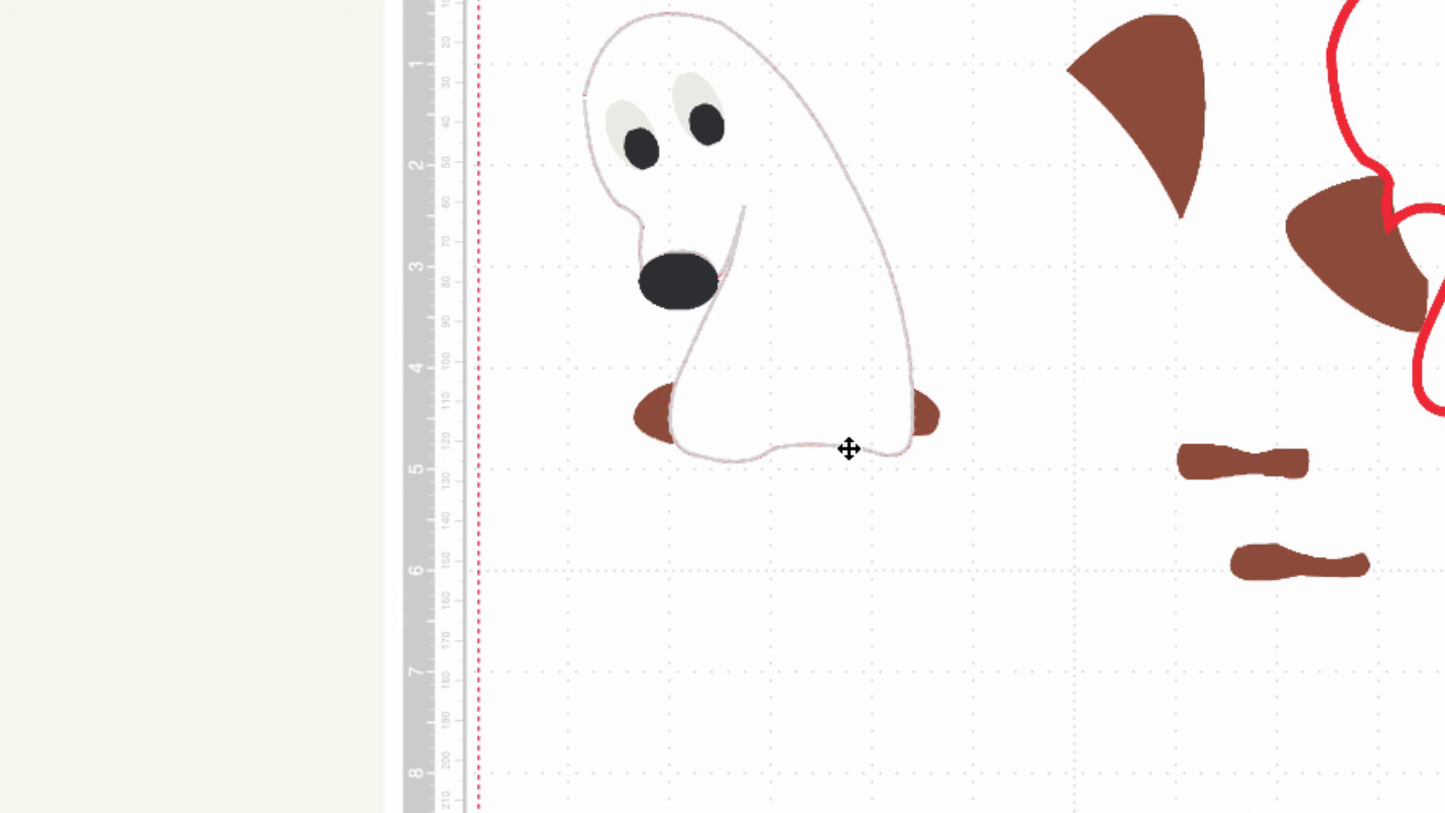
click(849, 449)
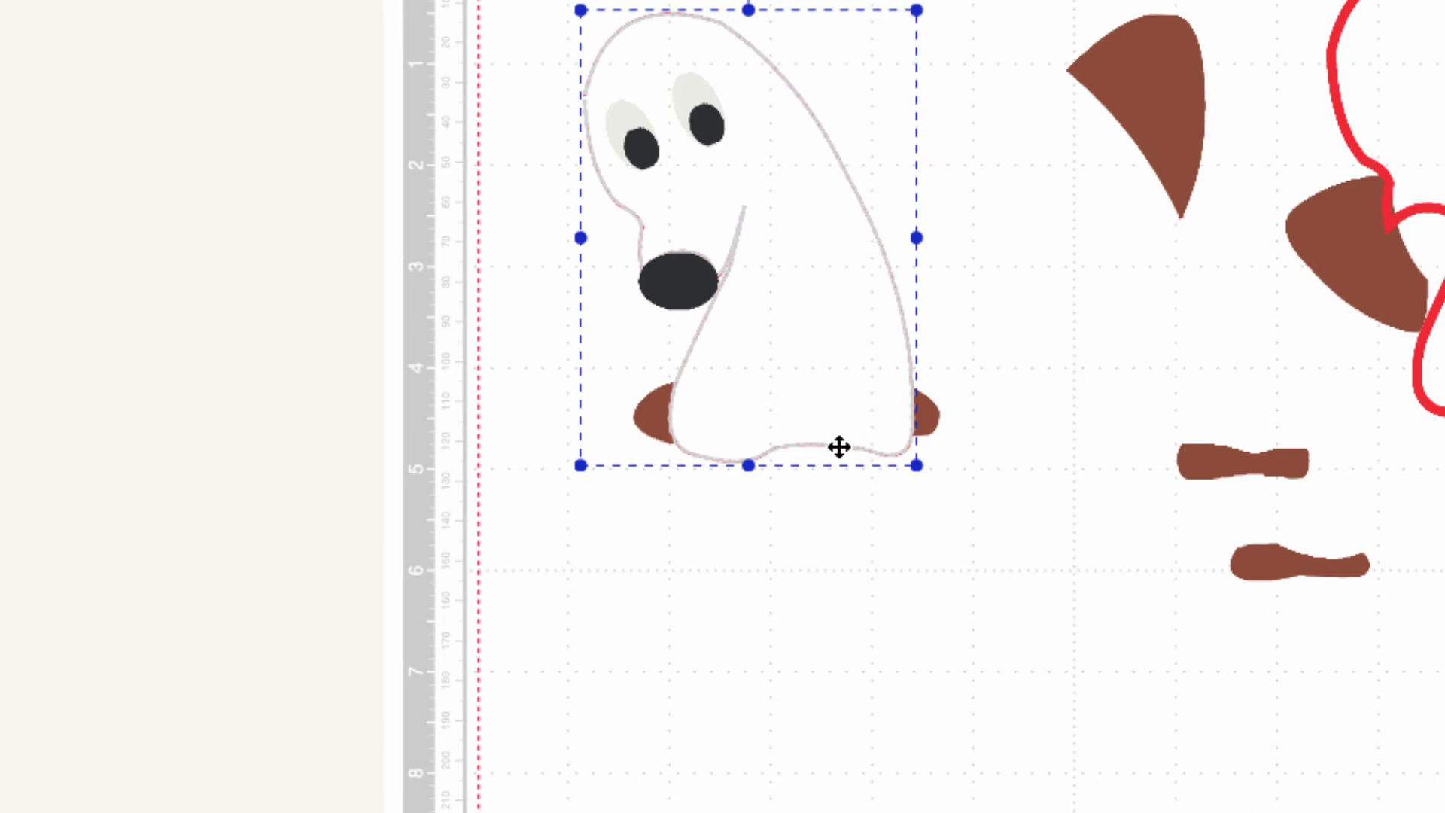
drag(839, 447, 1441, 455)
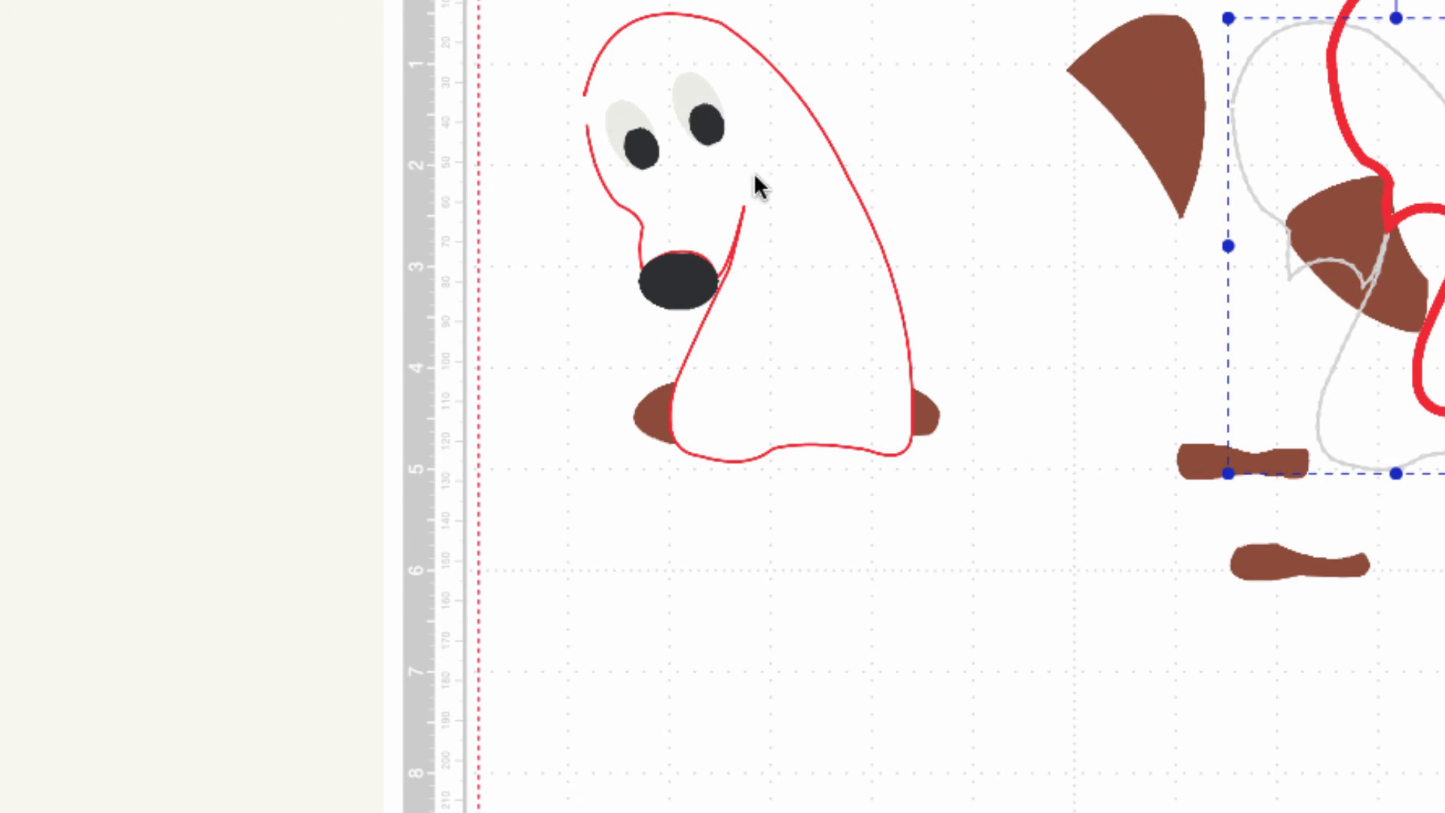
Step: Move the two small brown pieces on either side of the dog's base to the other removed pieces
drag(652, 416, 1209, 324)
drag(927, 418, 1125, 266)
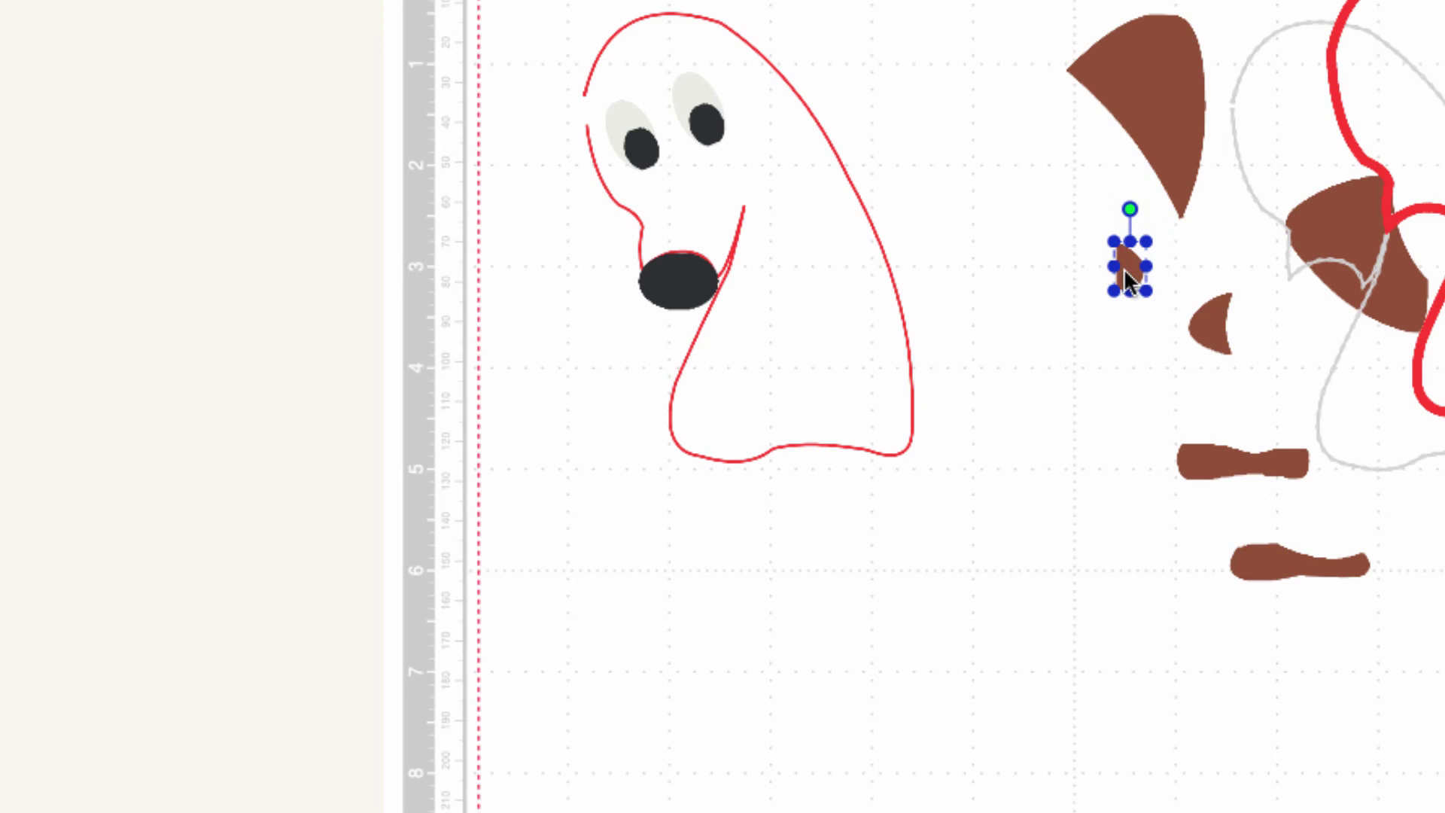
click(1009, 295)
drag(634, 68, 729, 138)
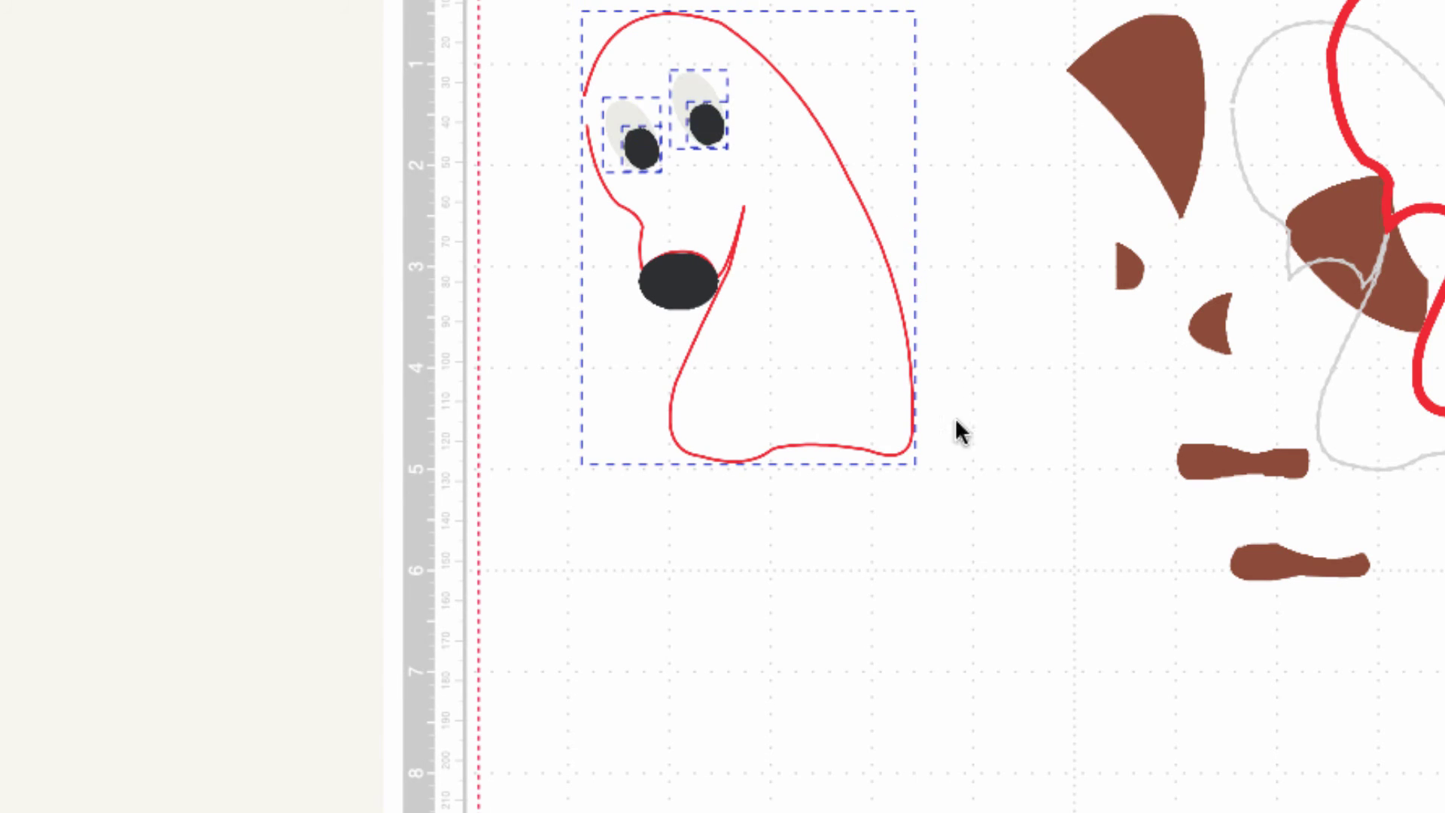
click(982, 461)
Step: Delete all the pieces set aside to the right of the dog, including ears, feet and the extra outlines
drag(1021, 9, 1441, 584)
right_click(1368, 304)
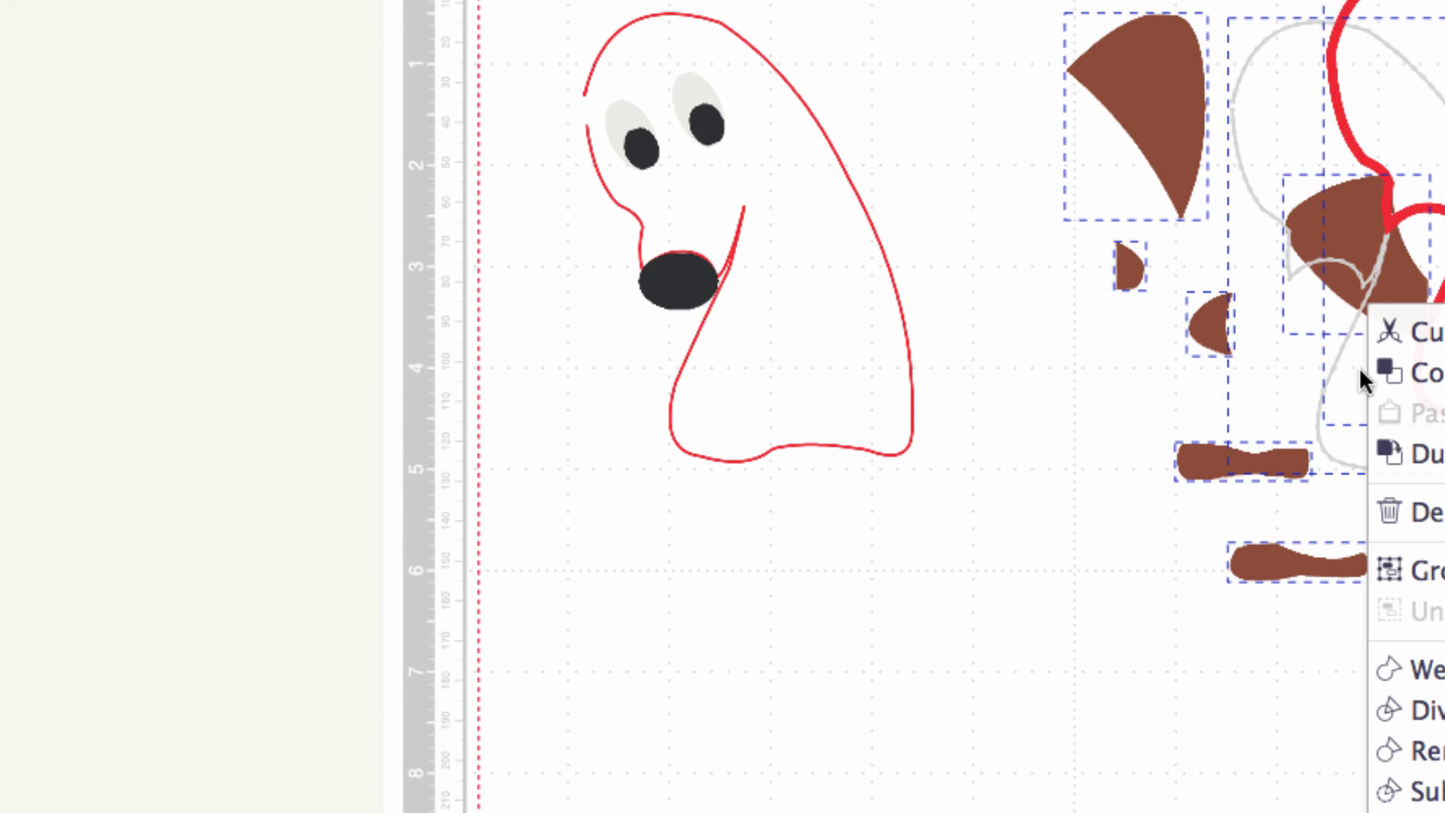
click(1385, 516)
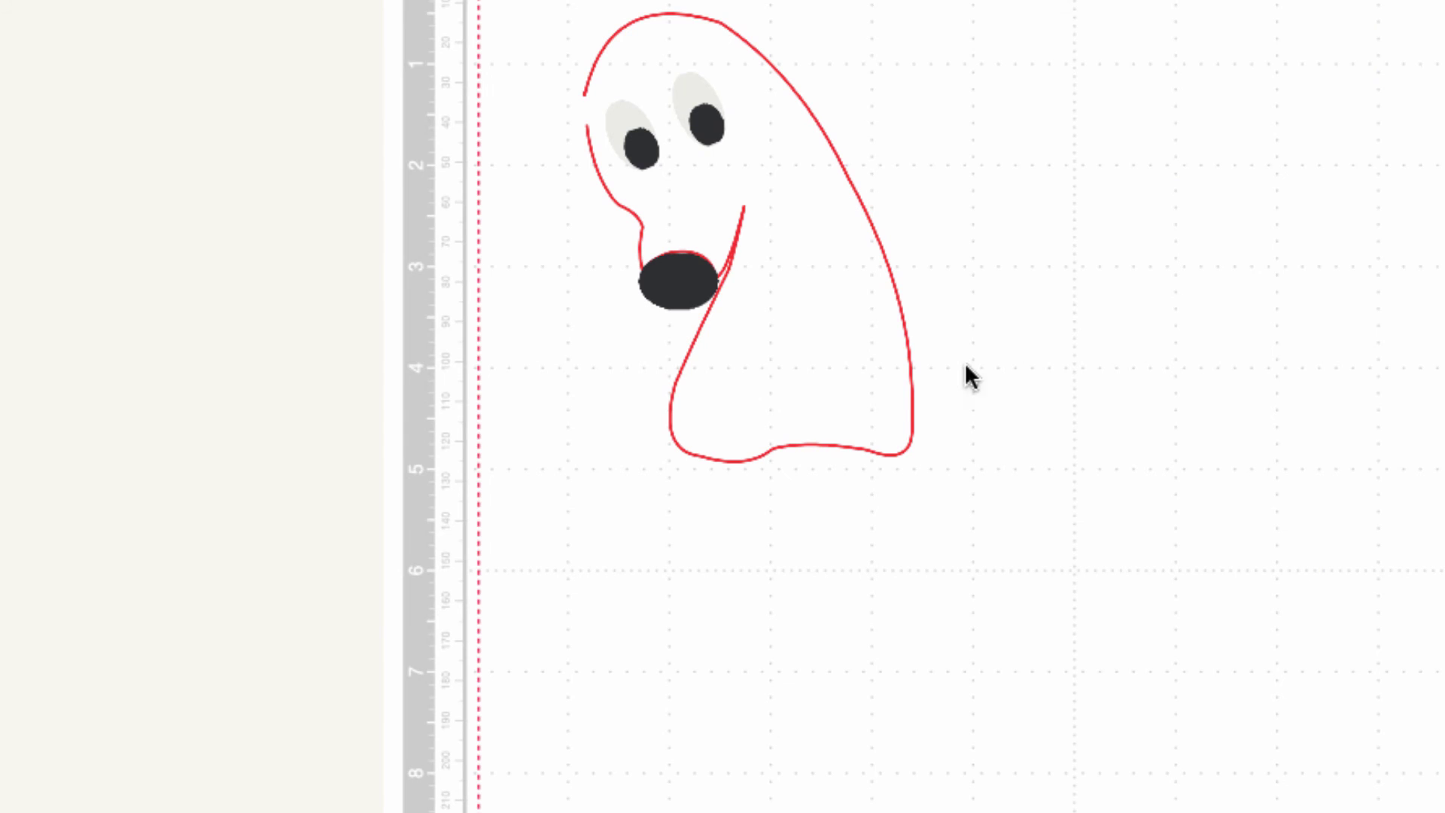
Step: Move the black nose off the dog's face and delete it
drag(666, 290, 1180, 222)
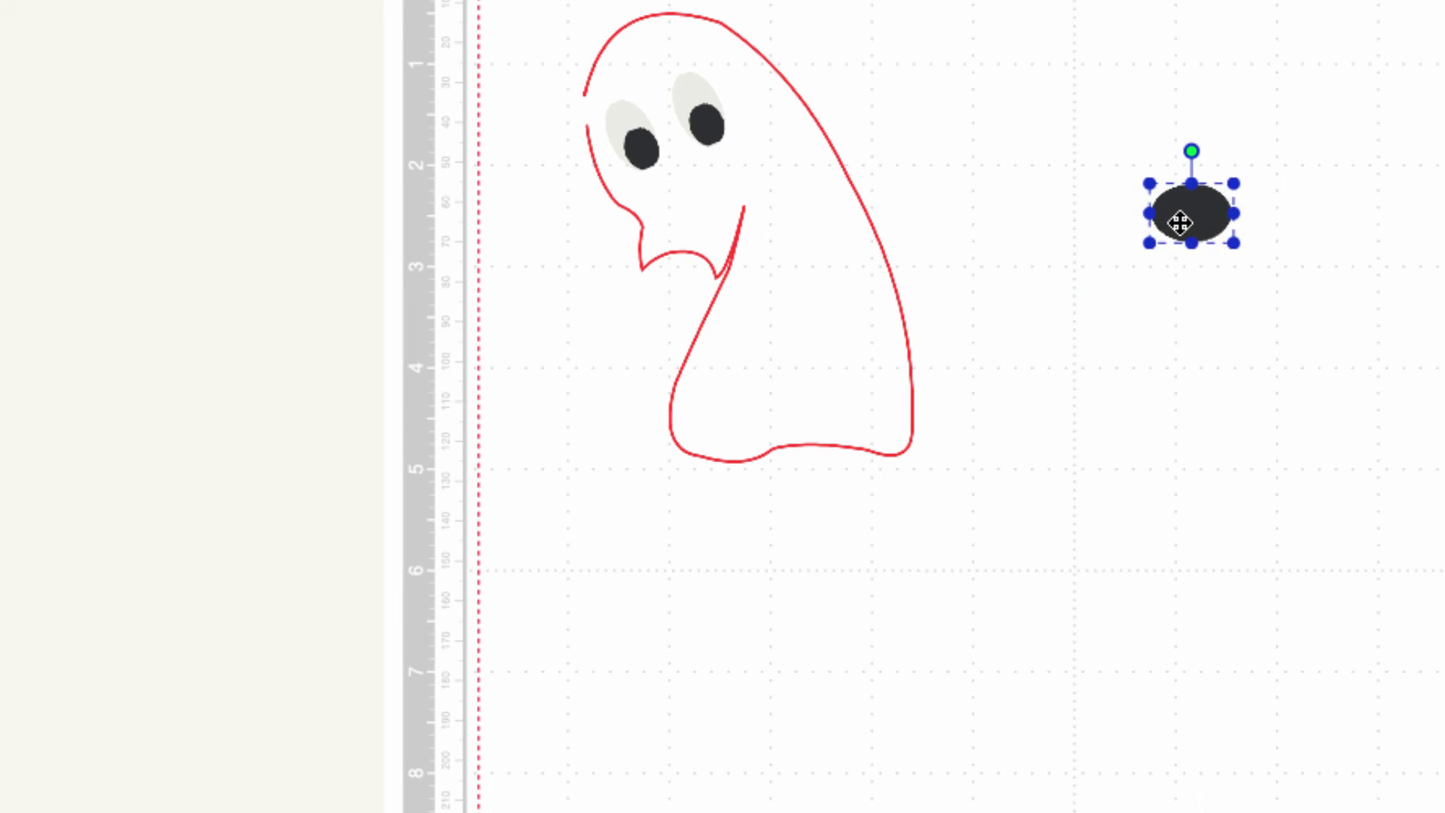
right_click(1190, 220)
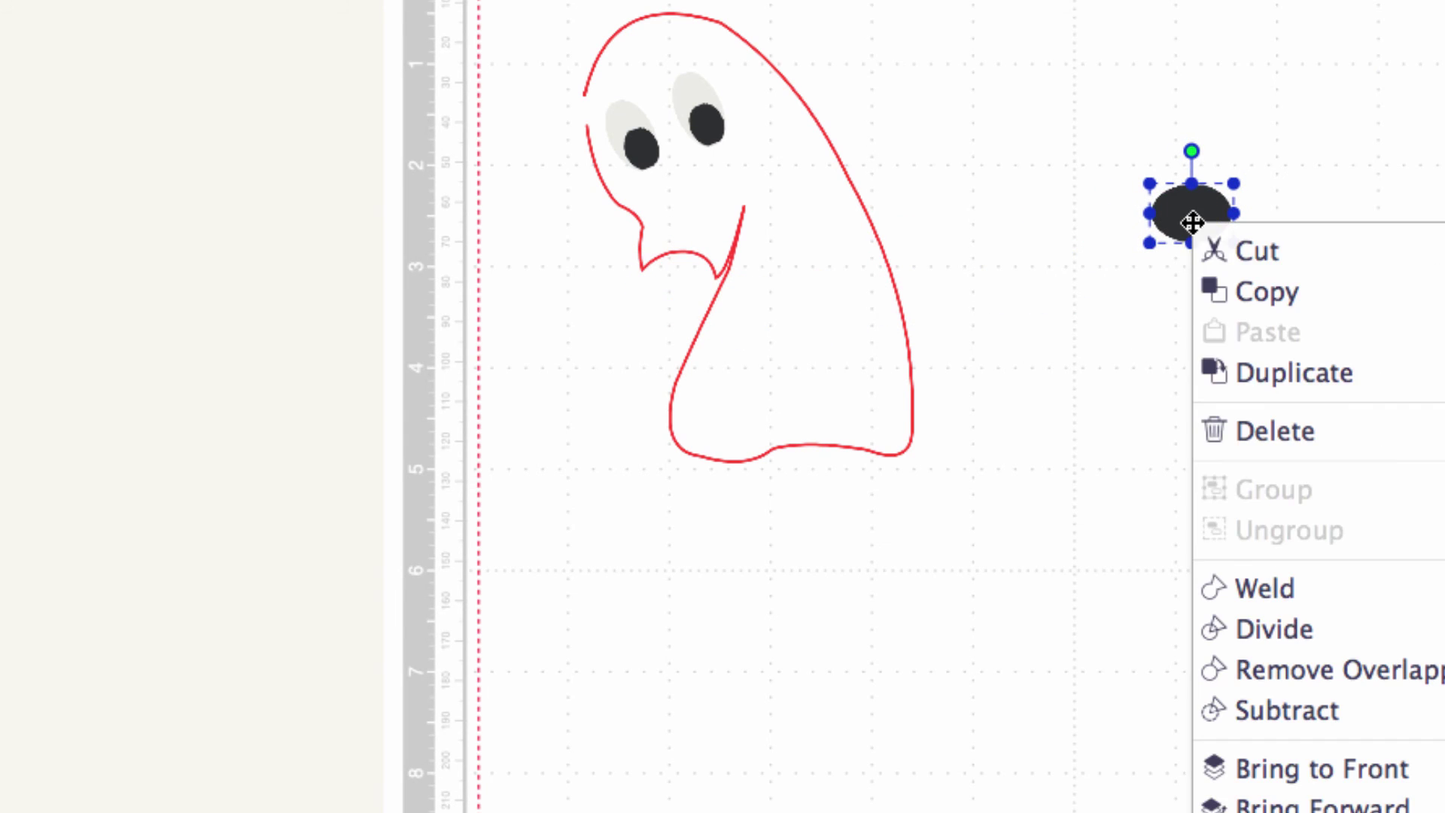
click(1267, 430)
Step: Move both gray eye shapes and both black pupils off the dog's head into the empty mat area to the right
click(695, 107)
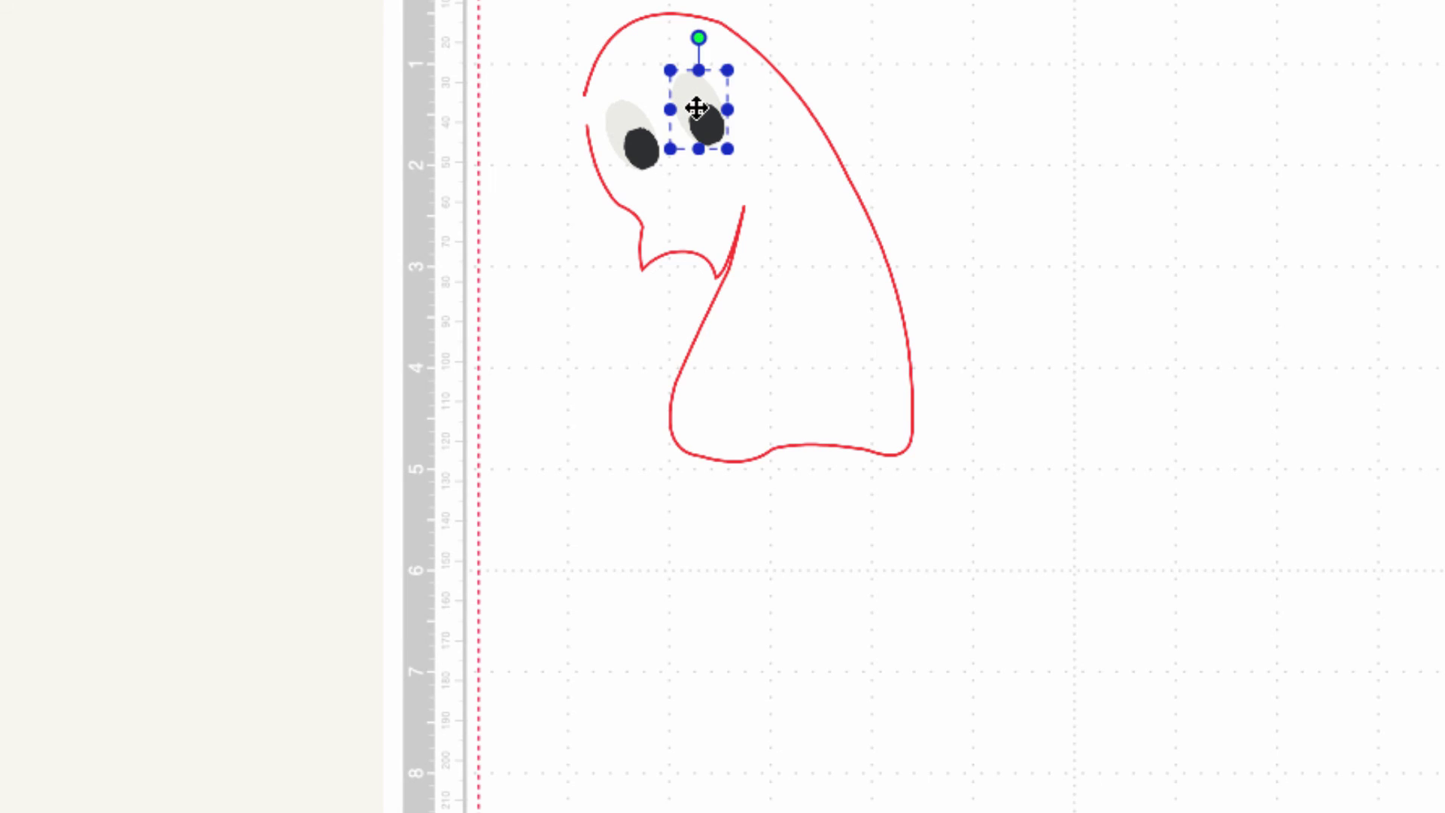
drag(696, 107, 1342, 127)
click(633, 108)
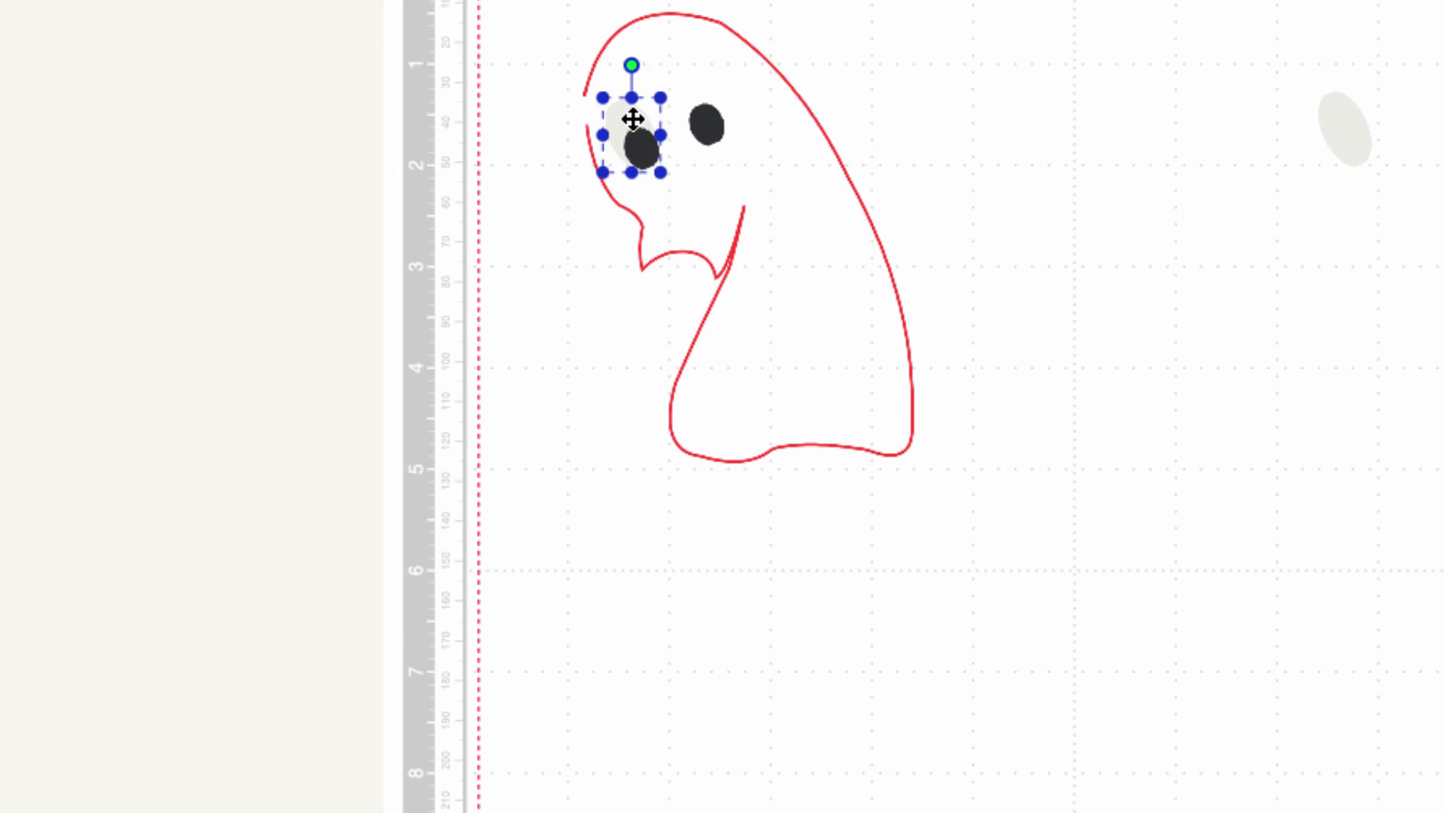
drag(632, 119, 1293, 124)
drag(707, 124, 1334, 134)
click(641, 143)
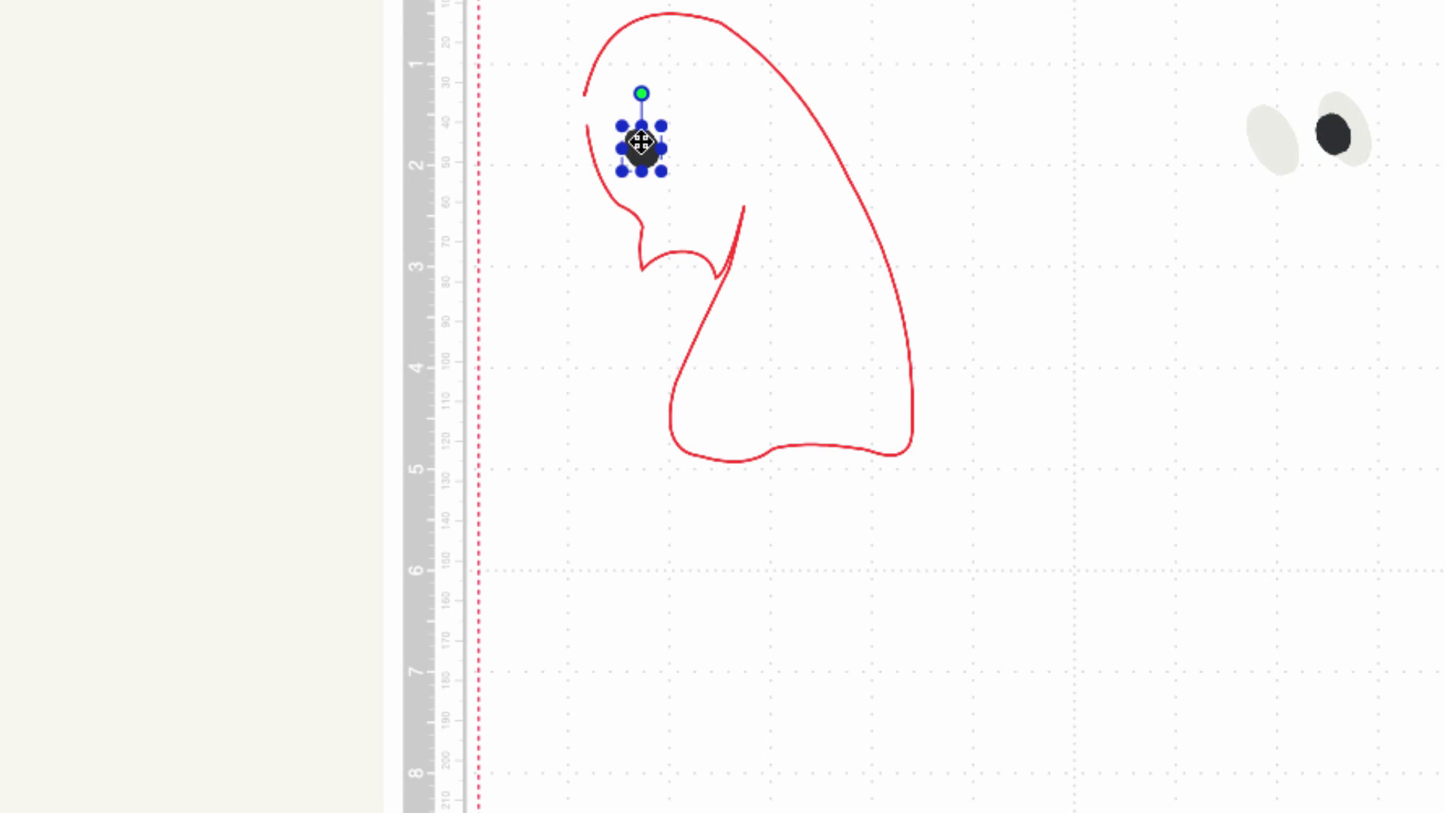
drag(641, 143, 1284, 153)
click(1129, 66)
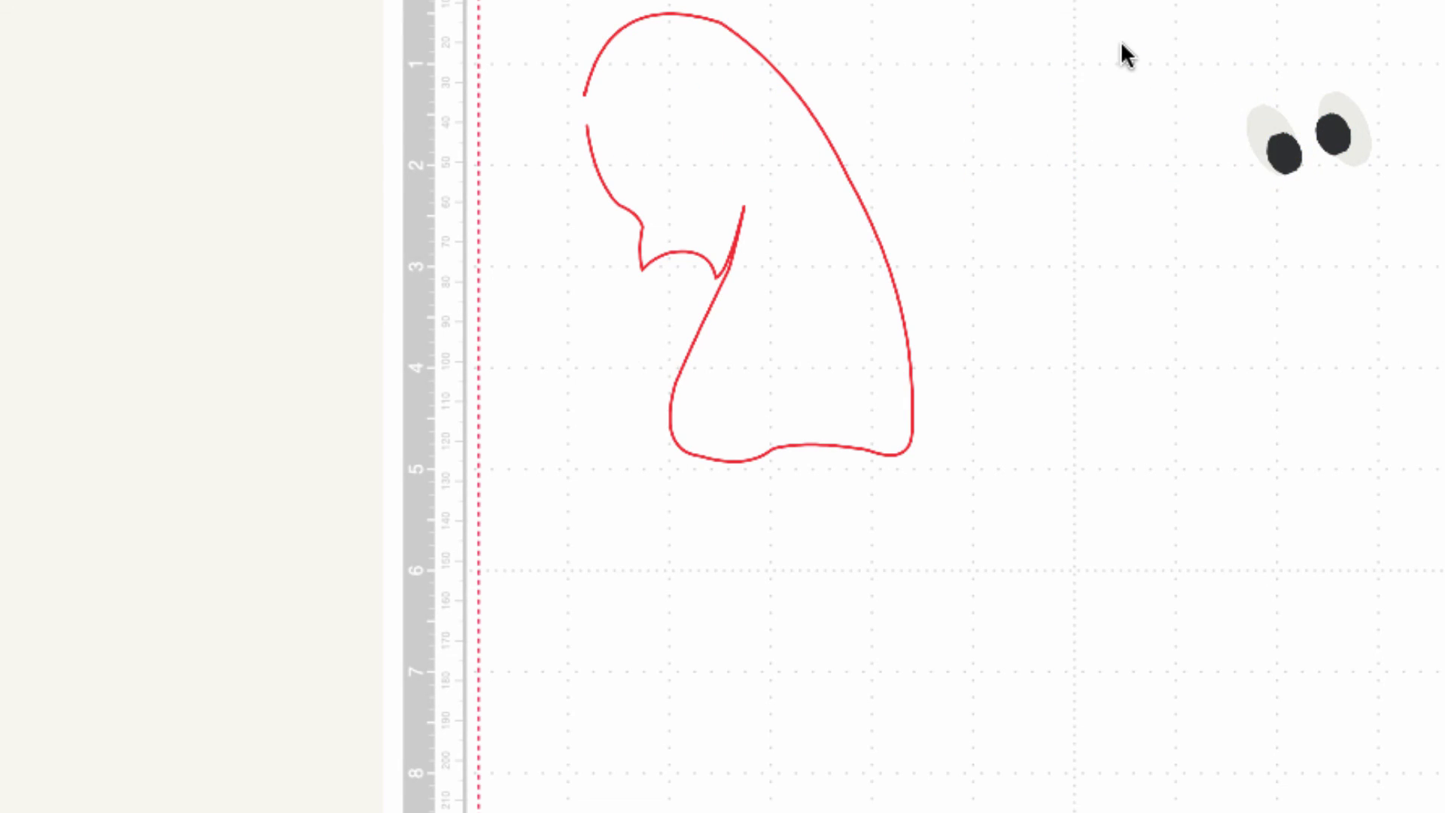
Step: Delete the four eye pieces together so only the thin red dog outline remains on the mat
drag(1121, 43, 1439, 205)
right_click(1353, 143)
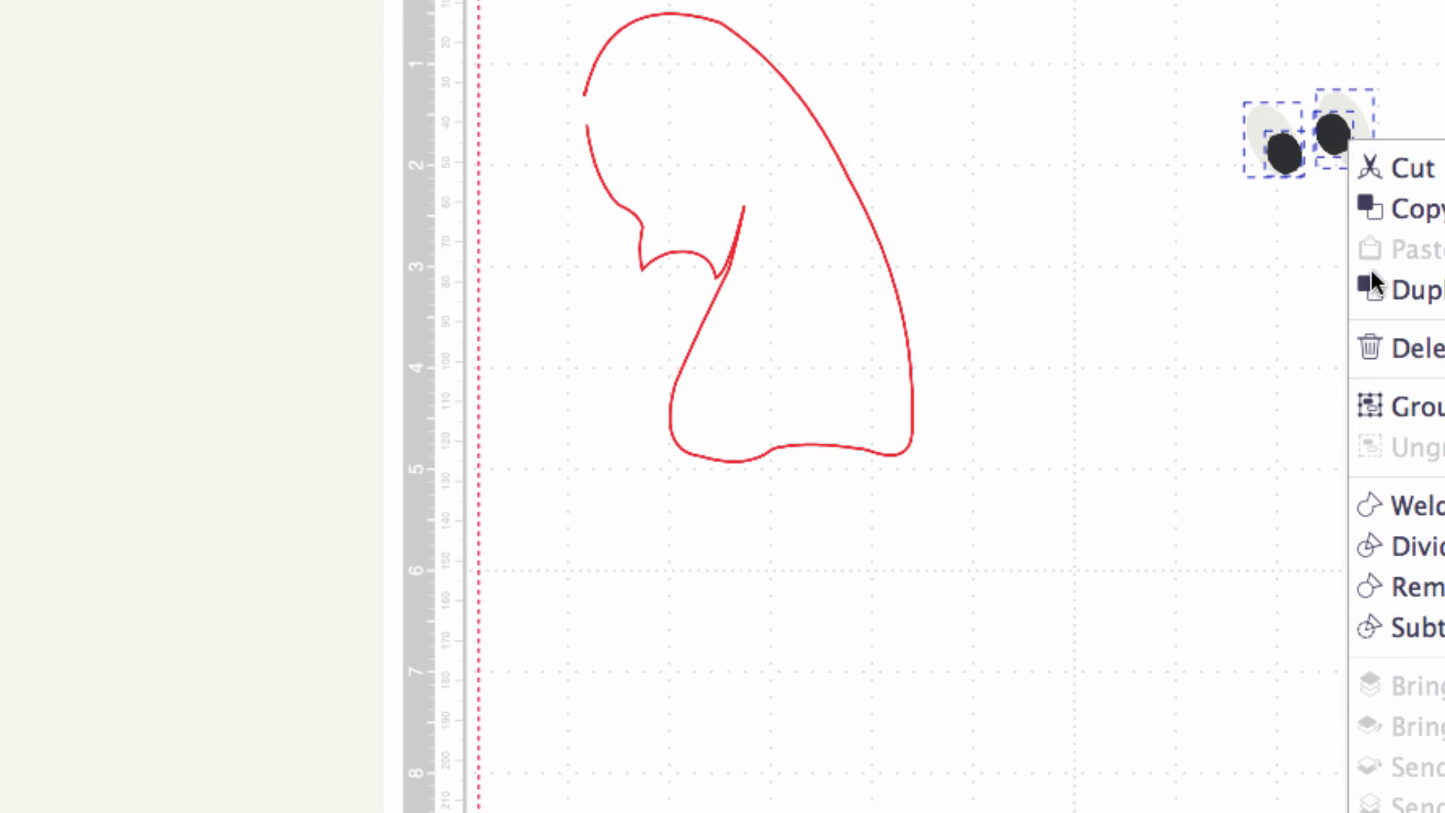
click(1399, 344)
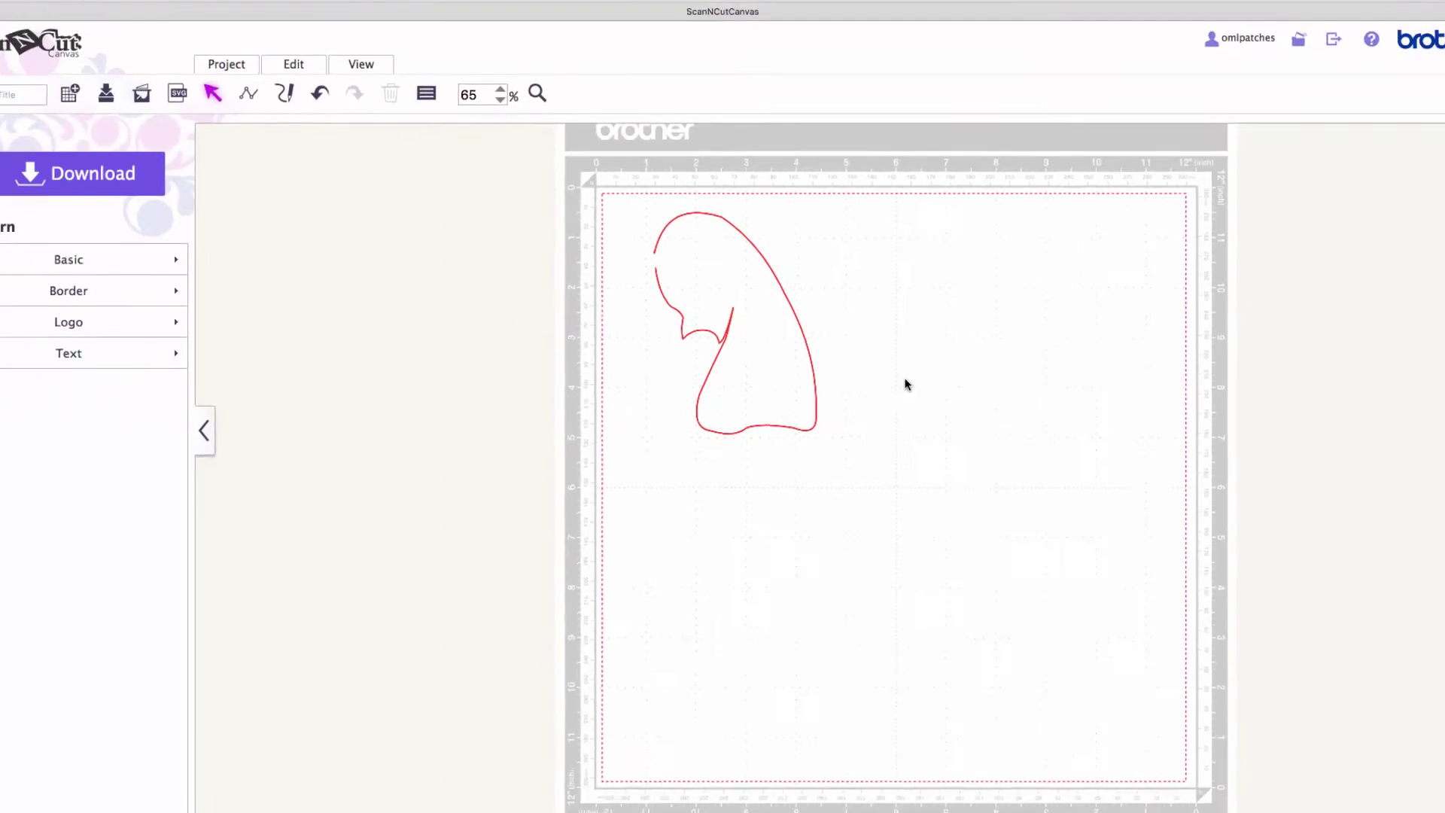